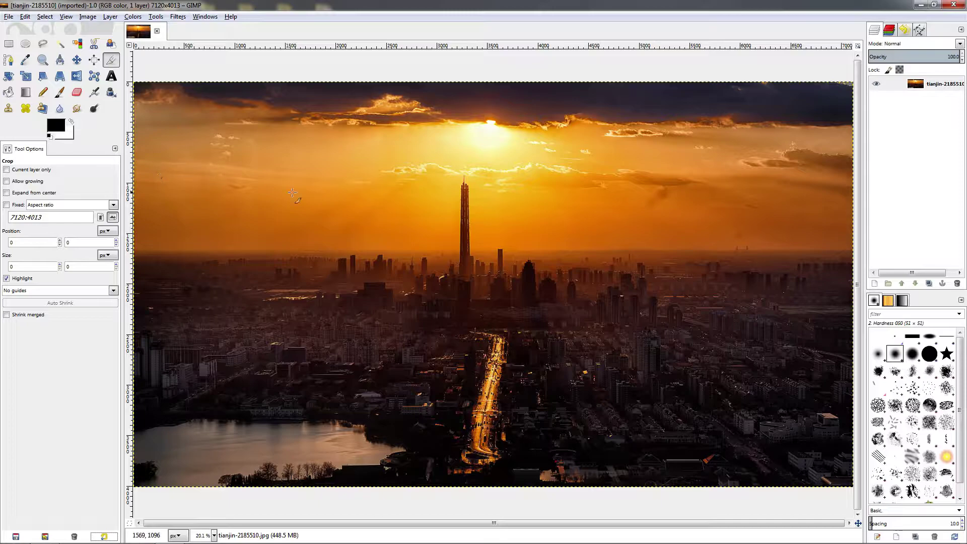
Create a 2000×2000 layer filled with the black foreground color and move it right of the tall tower.
{"action": "left_click", "coordinate": [874, 285]}
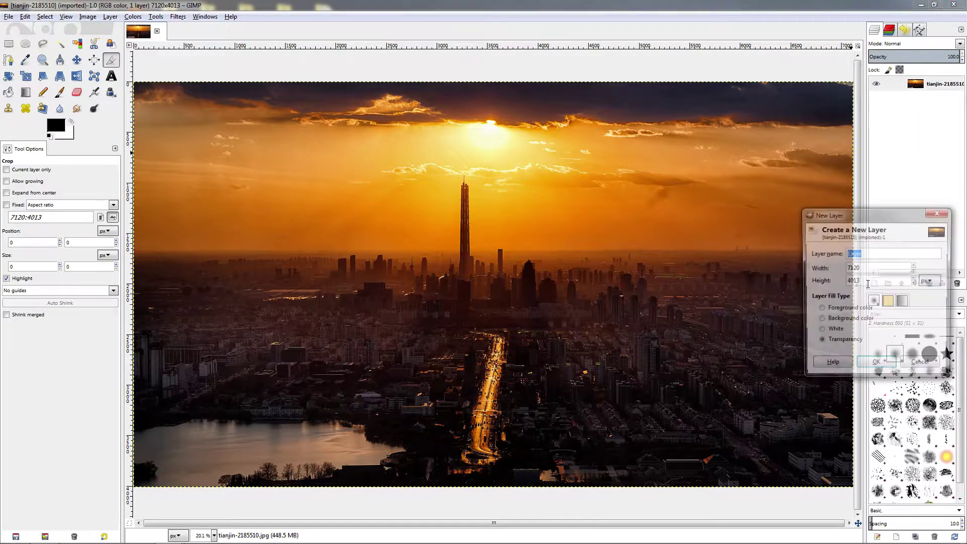
{"action": "left_click_drag", "start_coordinate": [858, 216], "coordinate": [395, 159]}
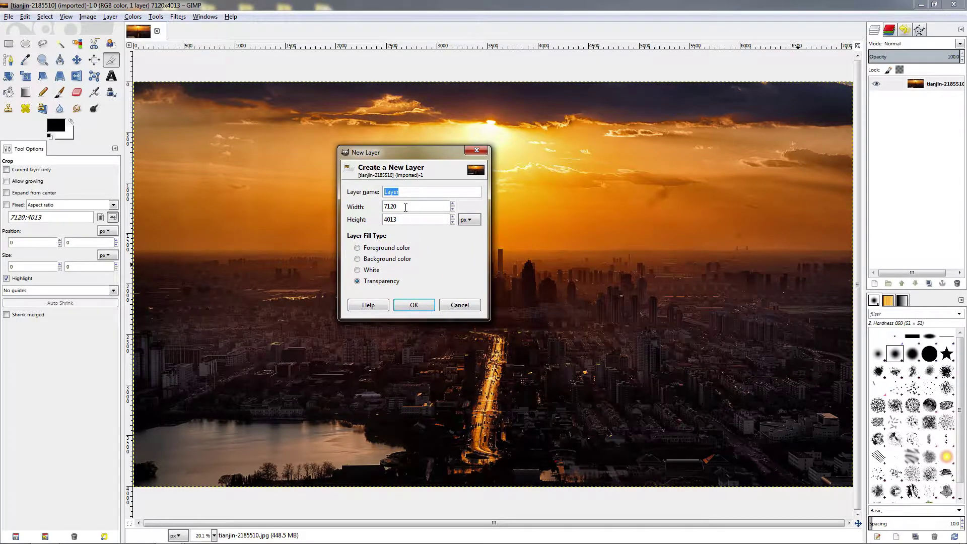
{"action": "key", "text": "Tab"}
{"action": "left_click", "coordinate": [373, 248]}
{"action": "left_click", "coordinate": [413, 306]}
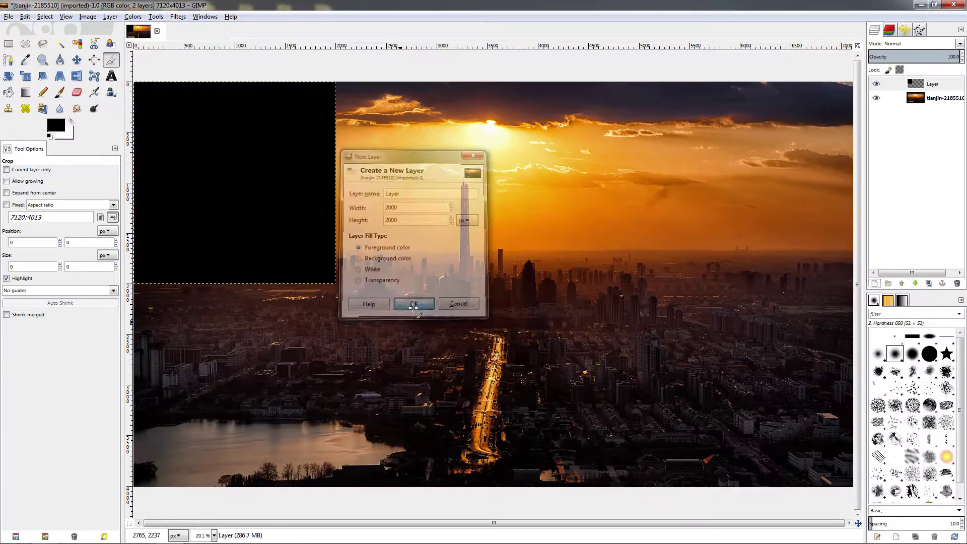
{"action": "left_click", "coordinate": [77, 59]}
{"action": "left_click_drag", "start_coordinate": [221, 141], "coordinate": [587, 225]}
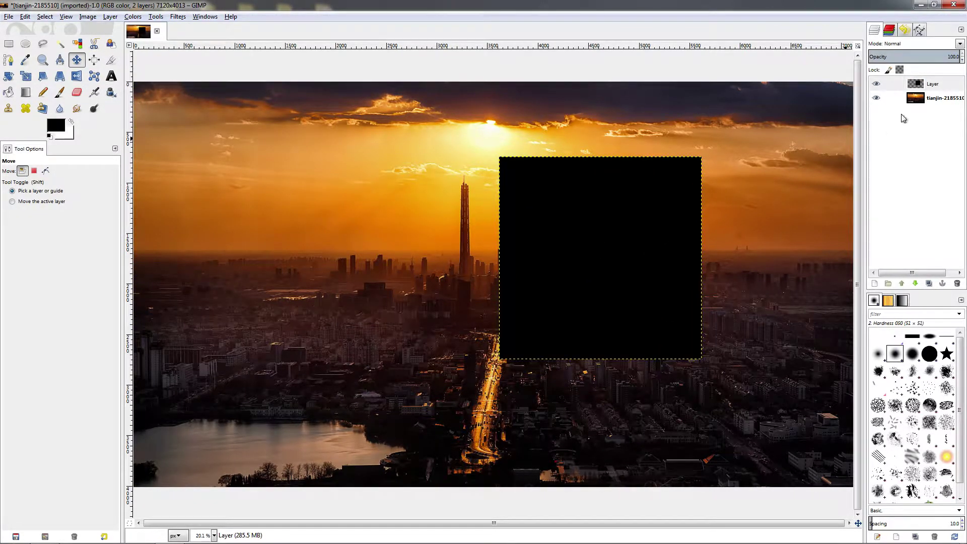
Make a trial crop around the tower with the Crop tool, then undo it to restore the full 7120×4013 photo.
{"action": "left_click", "coordinate": [110, 60]}
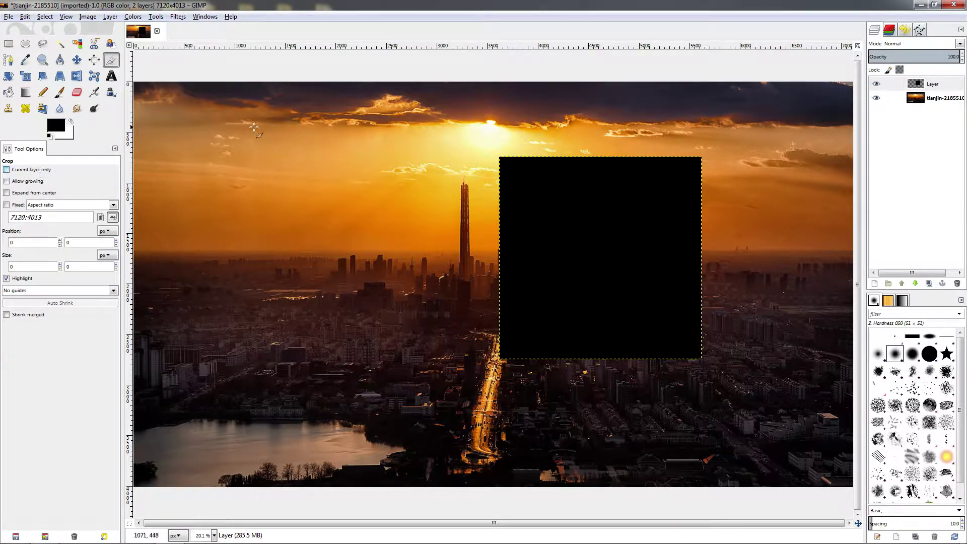
{"action": "left_click_drag", "start_coordinate": [322, 121], "coordinate": [623, 379]}
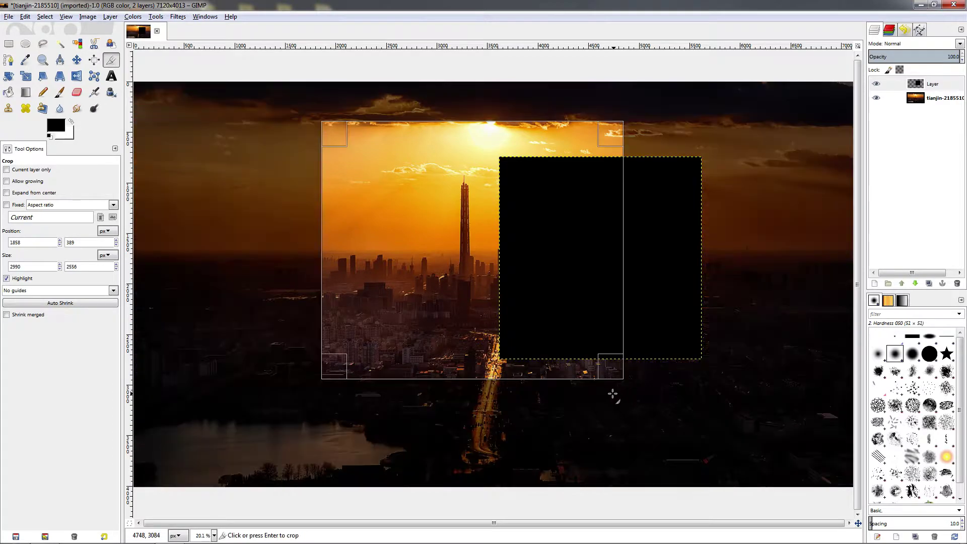
{"action": "left_click", "coordinate": [445, 265]}
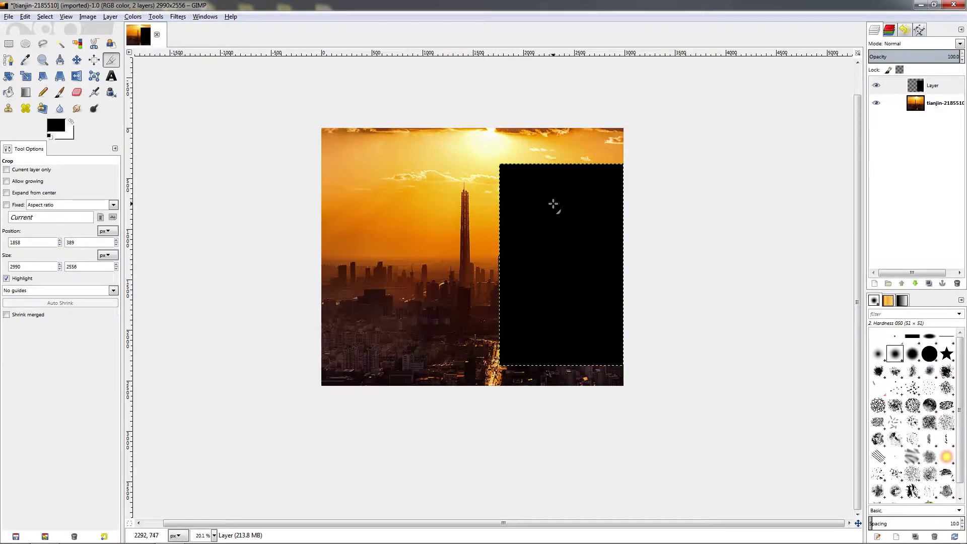
{"action": "key", "text": "ctrl+z"}
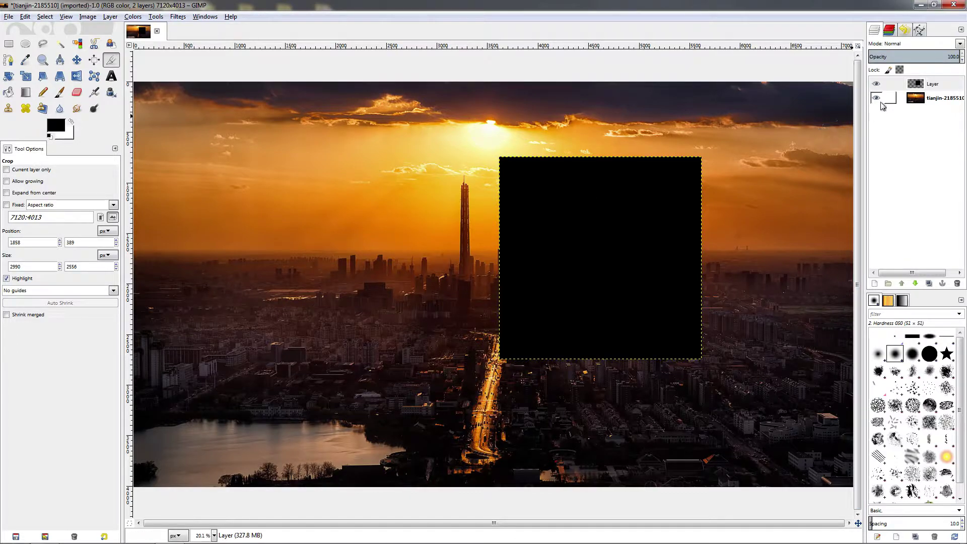
With Current layer only on, crop just the black layer to a 1385×1385 square.
{"action": "left_click", "coordinate": [917, 85]}
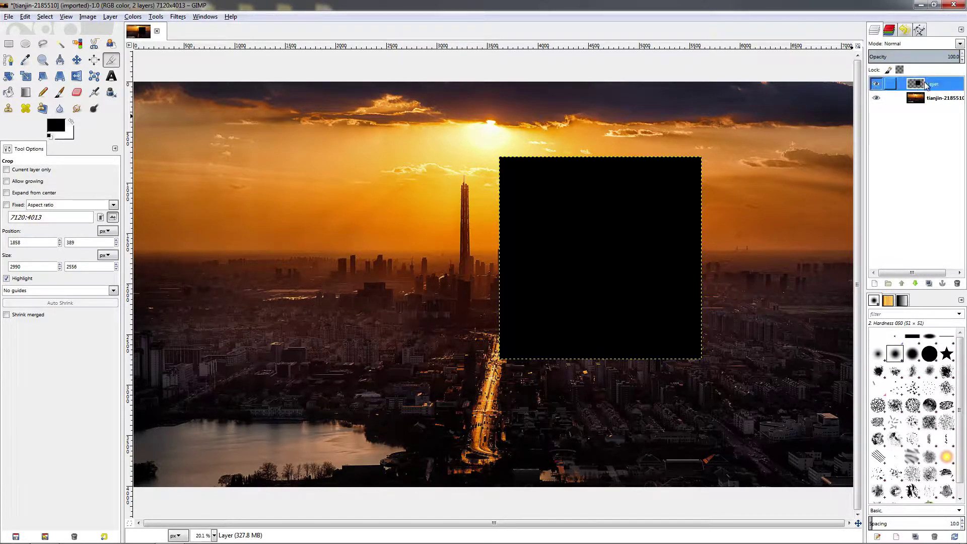
{"action": "left_click", "coordinate": [44, 172]}
{"action": "left_click_drag", "start_coordinate": [500, 157], "coordinate": [611, 281]}
{"action": "left_click_drag", "start_coordinate": [321, 155], "coordinate": [649, 306]}
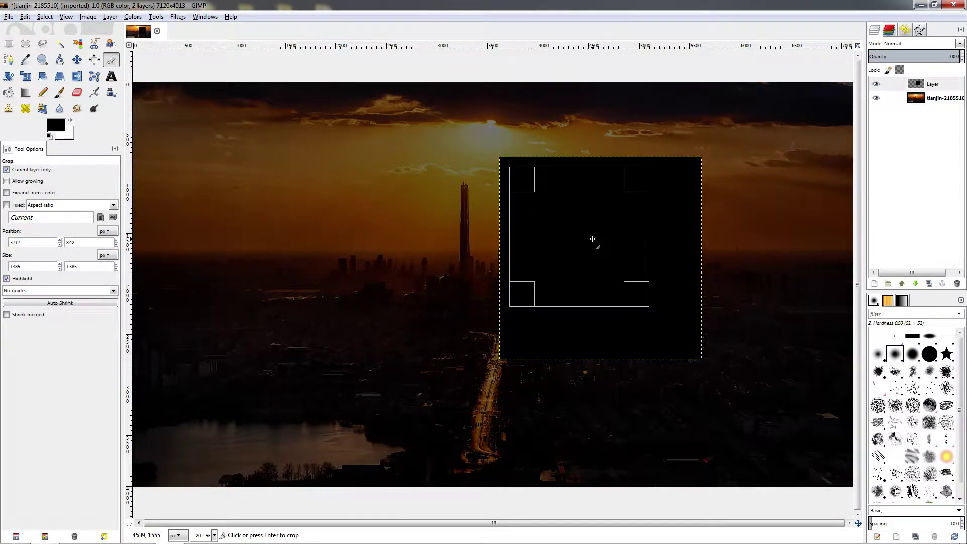
{"action": "left_click", "coordinate": [571, 233]}
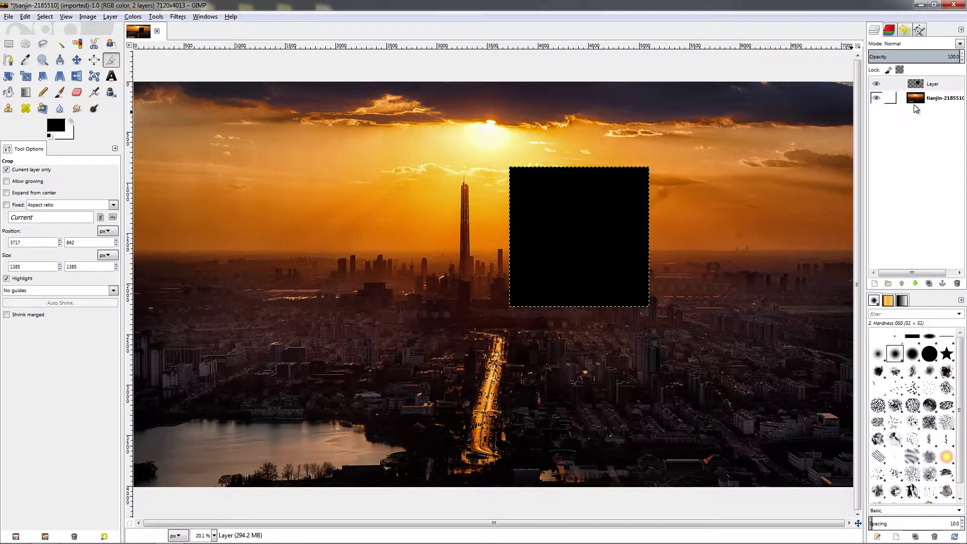
Delete the black square layer, leaving only the sunset photo.
{"action": "left_click", "coordinate": [542, 211]}
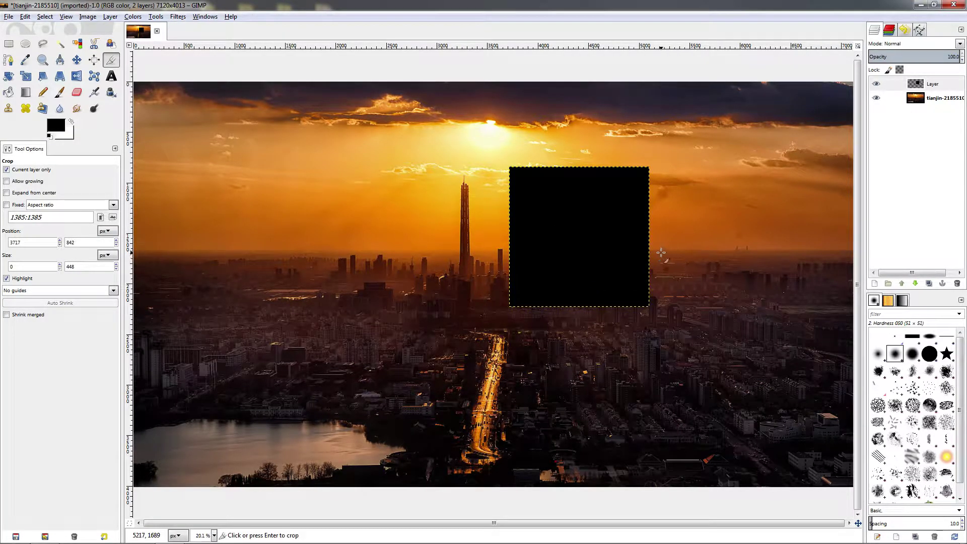
{"action": "left_click", "coordinate": [902, 82]}
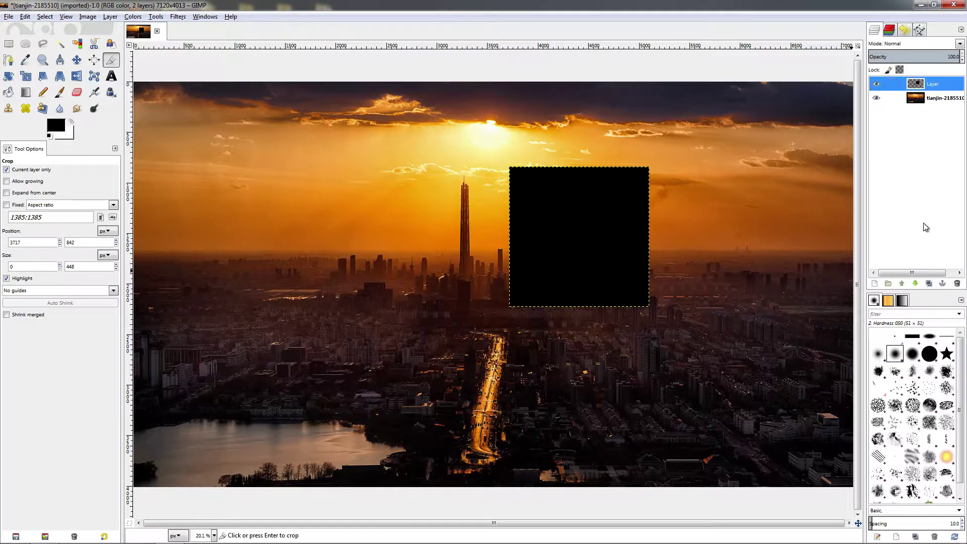
{"action": "left_click", "coordinate": [956, 283]}
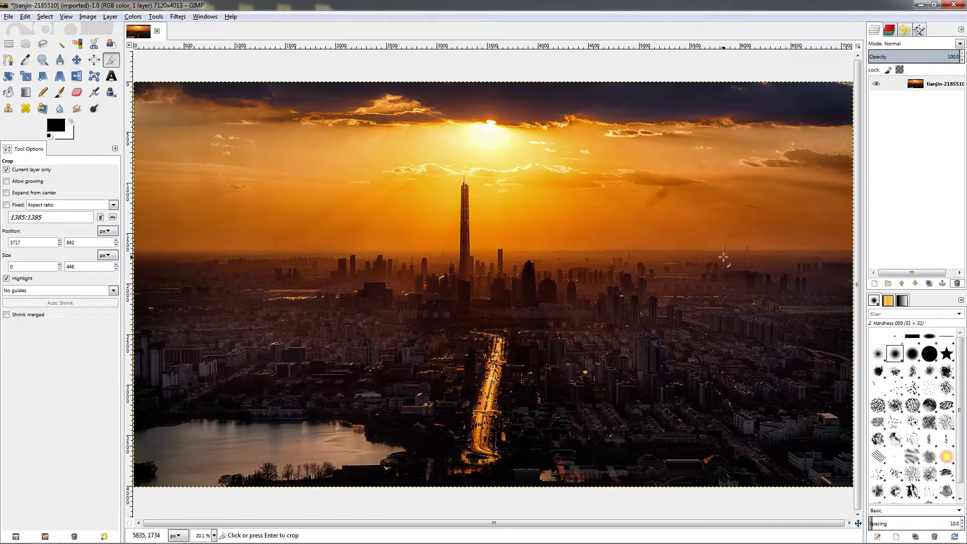
Turn off Current layer only, zoom out, and mark a crop area on the photo's right part.
{"action": "left_click", "coordinate": [32, 170]}
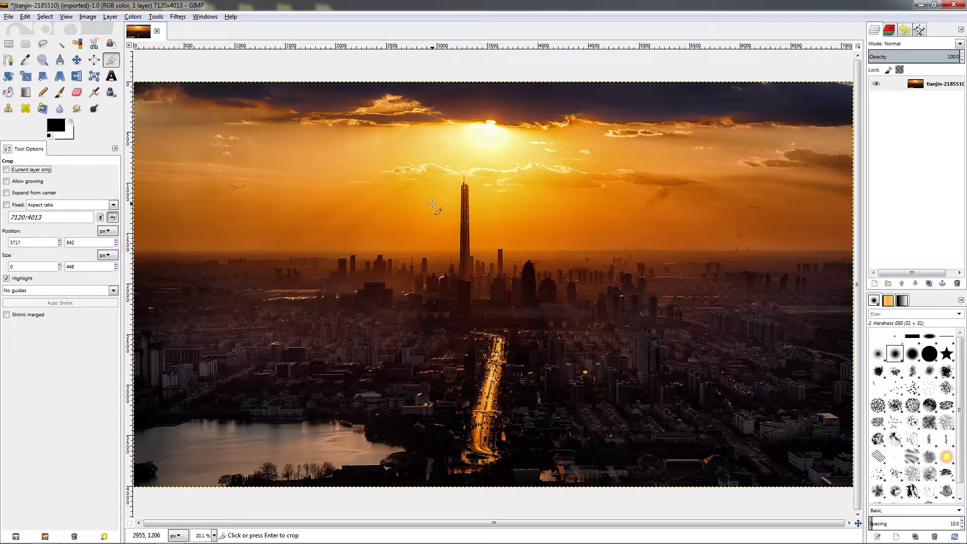
{"action": "key", "text": "minus"}
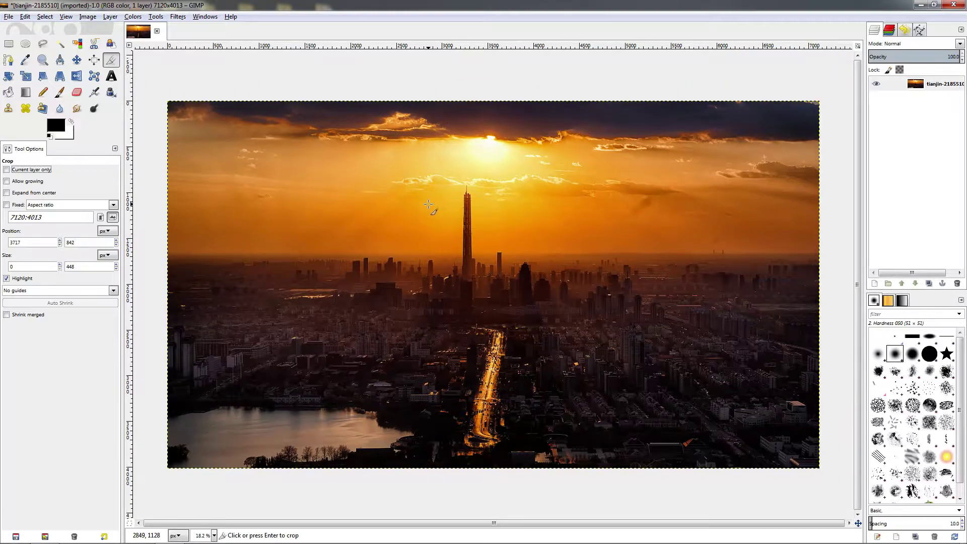
{"action": "key", "text": "minus"}
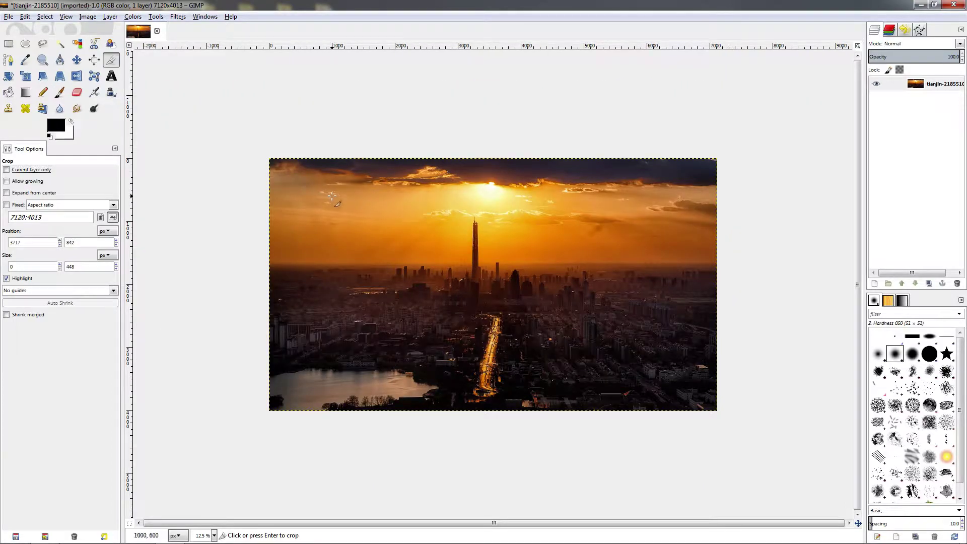
{"action": "left_click_drag", "start_coordinate": [542, 196], "coordinate": [701, 286]}
With Allow growing on, extend the crop past the top-left to 7432×2488, apply it, then undo.
{"action": "left_click", "coordinate": [23, 184]}
{"action": "left_click_drag", "start_coordinate": [548, 202], "coordinate": [251, 148]}
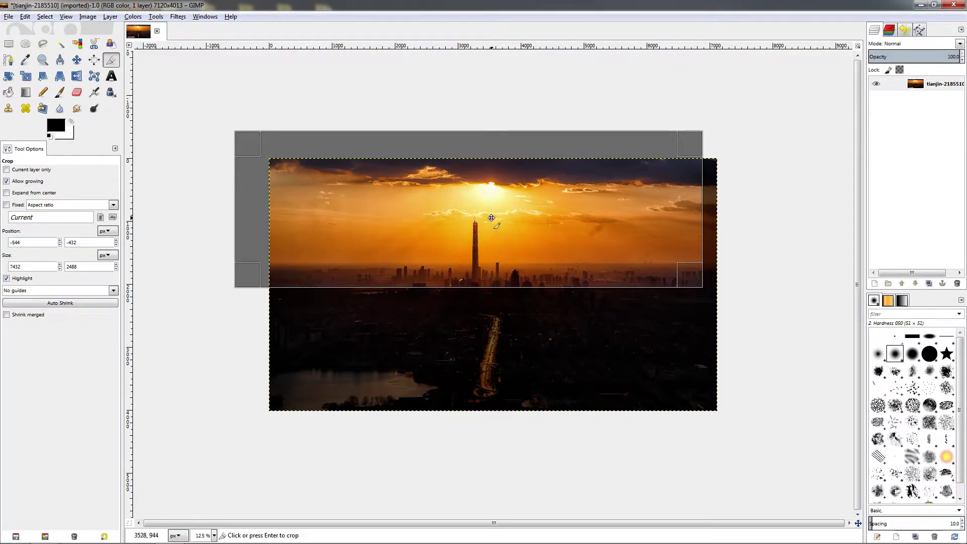
{"action": "left_click", "coordinate": [470, 214]}
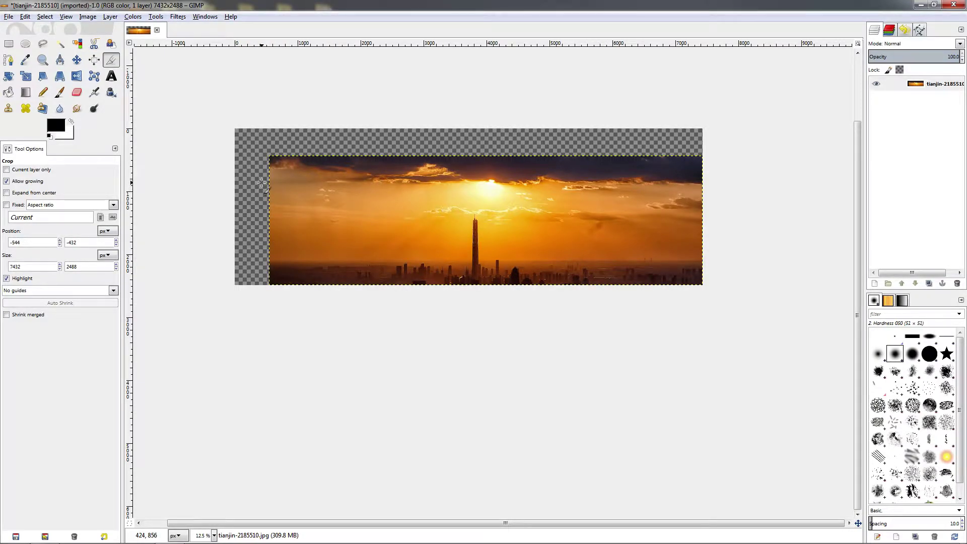
{"action": "key", "text": "ctrl+z"}
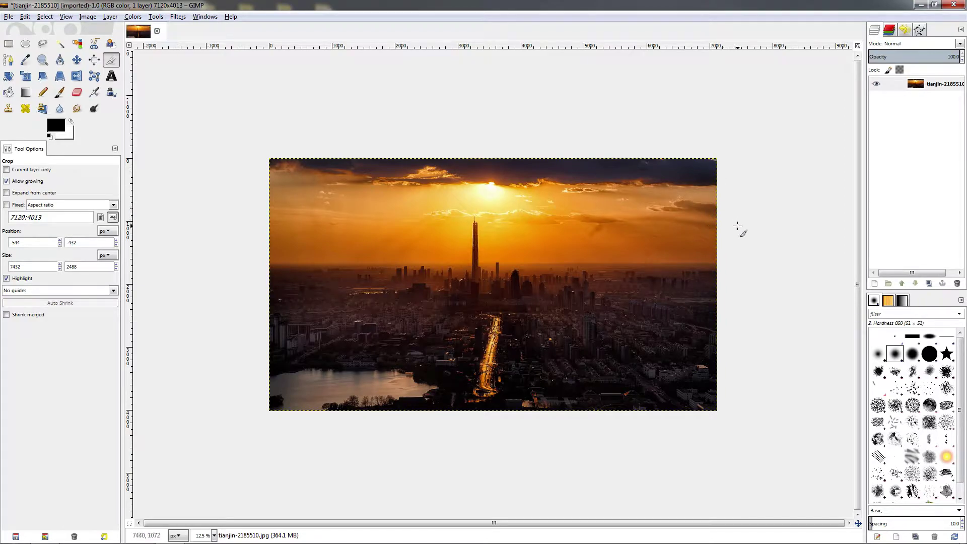
Turn off Allow growing, zoom the photo to 20%, and draw test crop areas toward the tower.
{"action": "left_click", "coordinate": [28, 184]}
{"action": "left_click", "coordinate": [857, 46]}
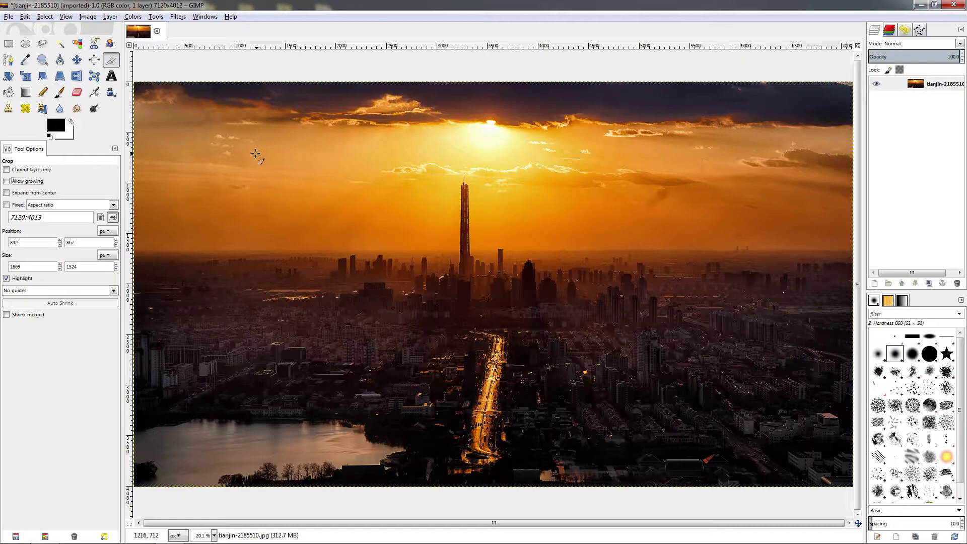
{"action": "left_click_drag", "start_coordinate": [254, 152], "coordinate": [317, 229]}
{"action": "left_click_drag", "start_coordinate": [354, 260], "coordinate": [754, 437]}
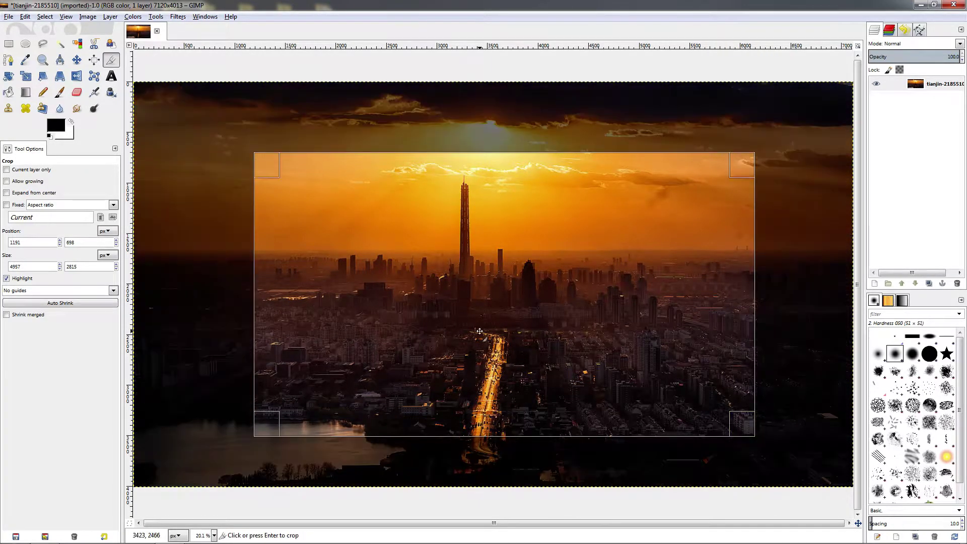
Enable Expand from center, test several centre-growing crop areas, cancel them, and zoom out slightly.
{"action": "left_click", "coordinate": [32, 194]}
{"action": "mouse_move", "coordinate": [243, 208]}
{"action": "left_mouse_down"}
{"action": "mouse_move", "coordinate": [349, 276]}
{"action": "mouse_move", "coordinate": [339, 265]}
{"action": "mouse_move", "coordinate": [267, 229]}
{"action": "mouse_move", "coordinate": [348, 302]}
{"action": "mouse_move", "coordinate": [373, 294]}
{"action": "mouse_move", "coordinate": [266, 224]}
{"action": "mouse_move", "coordinate": [353, 292]}
{"action": "mouse_move", "coordinate": [331, 270]}
{"action": "mouse_move", "coordinate": [395, 307]}
{"action": "mouse_move", "coordinate": [349, 319]}
{"action": "mouse_move", "coordinate": [334, 259]}
{"action": "mouse_move", "coordinate": [349, 281]}
{"action": "left_mouse_up"}
{"action": "mouse_move", "coordinate": [434, 229]}
{"action": "left_mouse_down"}
{"action": "mouse_move", "coordinate": [566, 319]}
{"action": "mouse_move", "coordinate": [518, 294]}
{"action": "left_mouse_up"}
{"action": "key", "text": "Escape"}
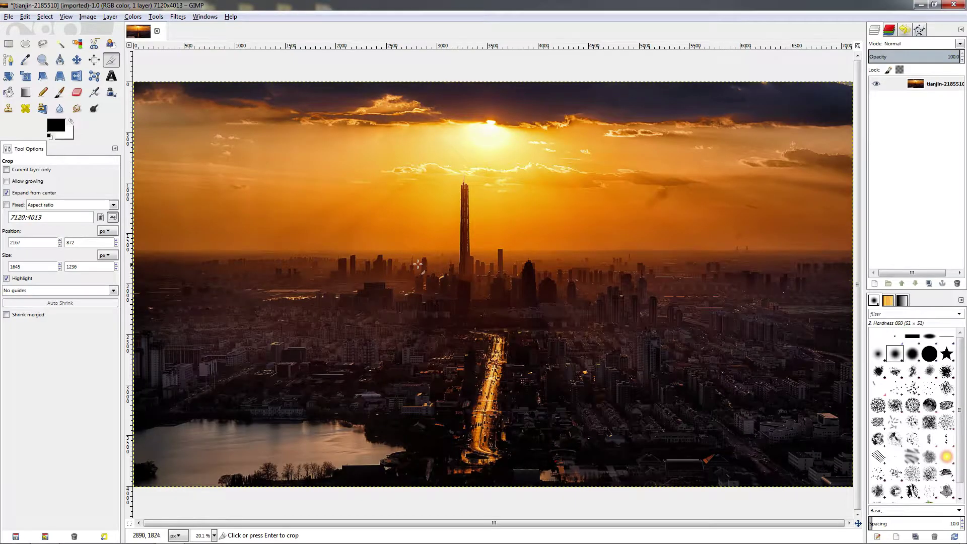
{"action": "mouse_move", "coordinate": [349, 227]}
{"action": "left_mouse_down"}
{"action": "mouse_move", "coordinate": [492, 289]}
{"action": "mouse_move", "coordinate": [443, 258]}
{"action": "mouse_move", "coordinate": [475, 282]}
{"action": "mouse_move", "coordinate": [75, 182]}
{"action": "mouse_move", "coordinate": [18, 194]}
{"action": "left_mouse_up"}
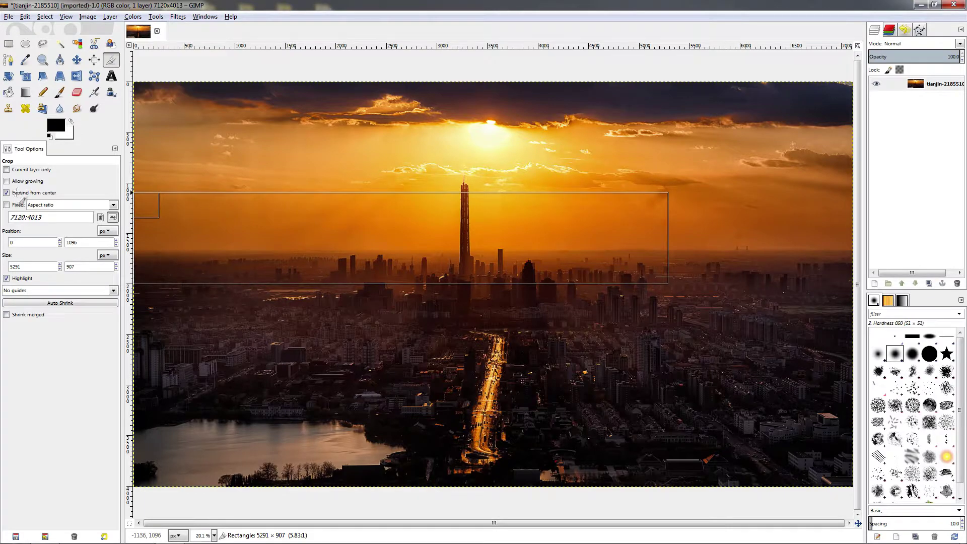
{"action": "left_click_drag", "start_coordinate": [401, 237], "coordinate": [562, 357]}
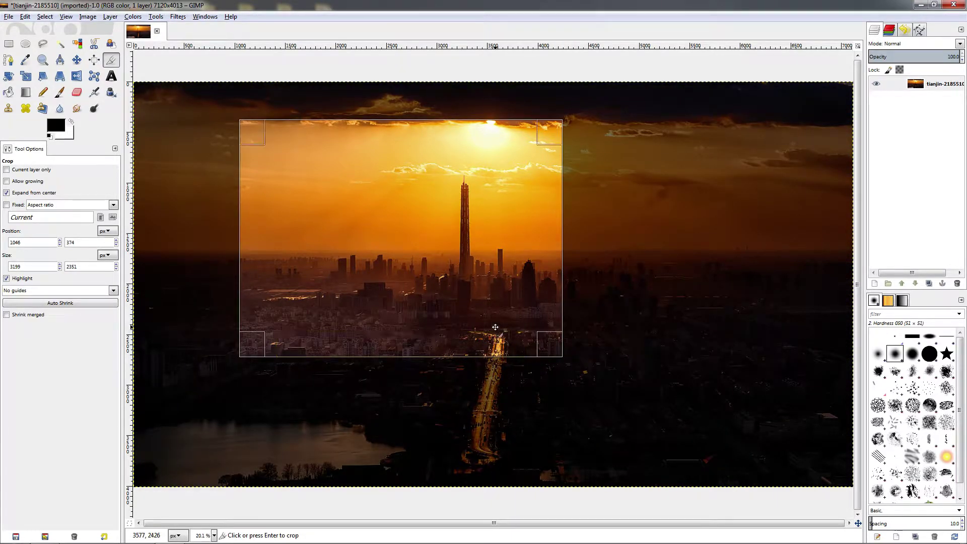
{"action": "left_click", "coordinate": [581, 295]}
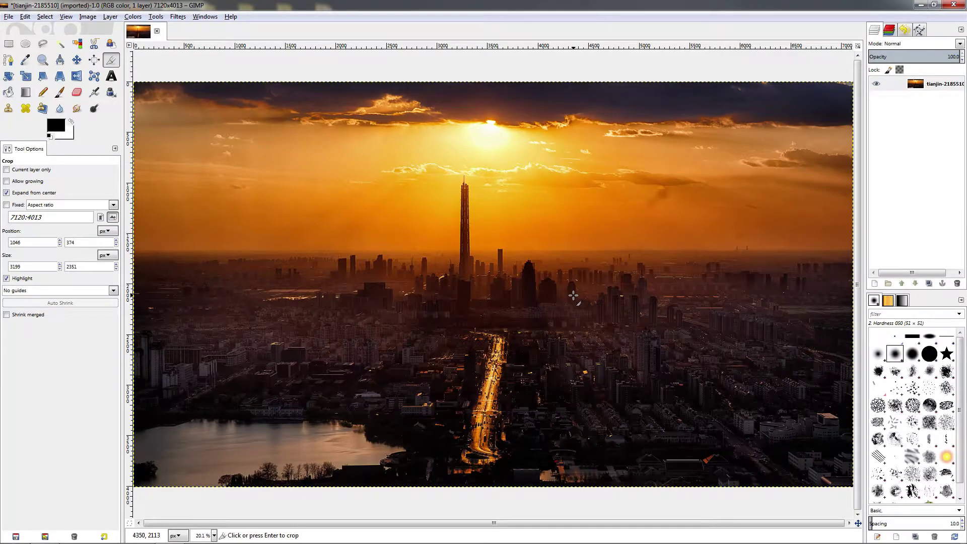
{"action": "key", "text": "minus"}
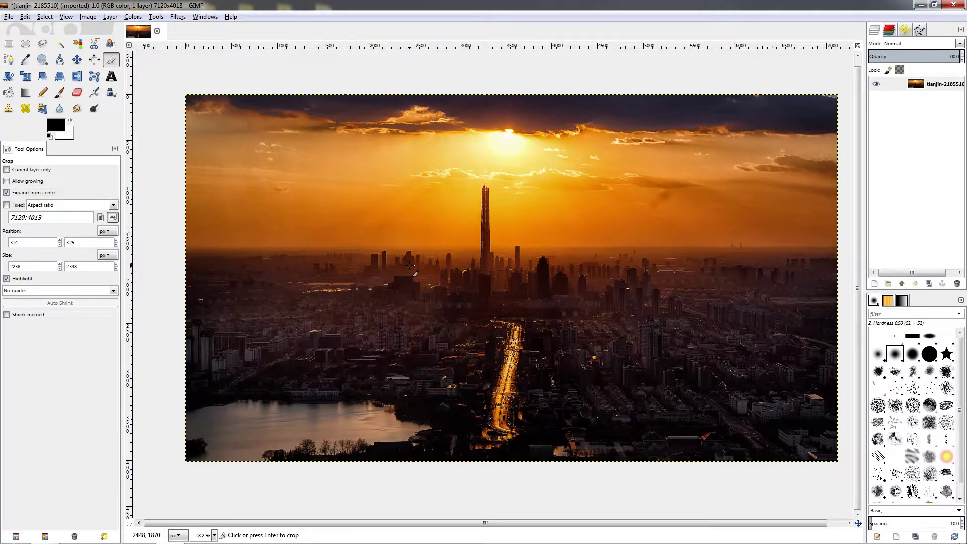
Turn off Expand from center, trial-crop around the tower, then undo the crop.
{"action": "left_click", "coordinate": [36, 192]}
{"action": "left_click_drag", "start_coordinate": [265, 138], "coordinate": [622, 362]}
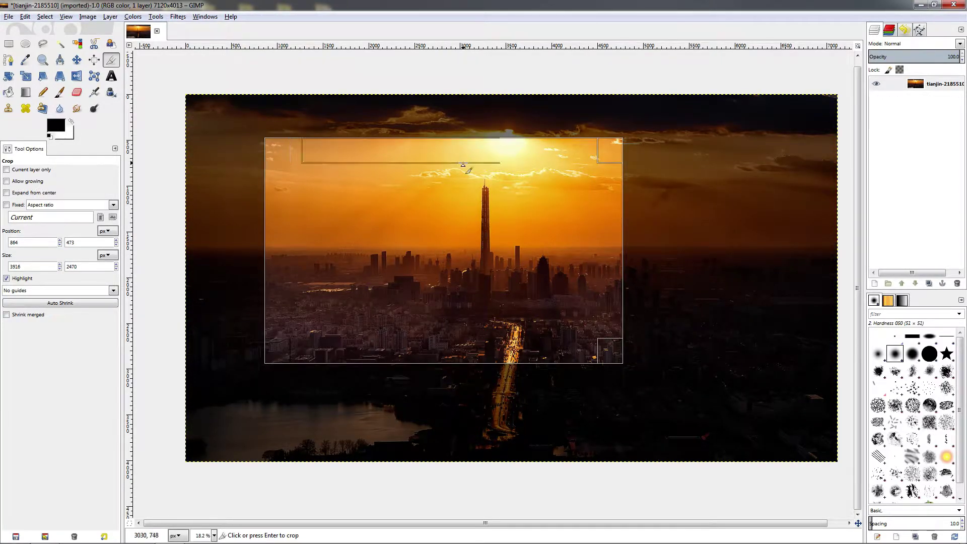
{"action": "left_click", "coordinate": [507, 255]}
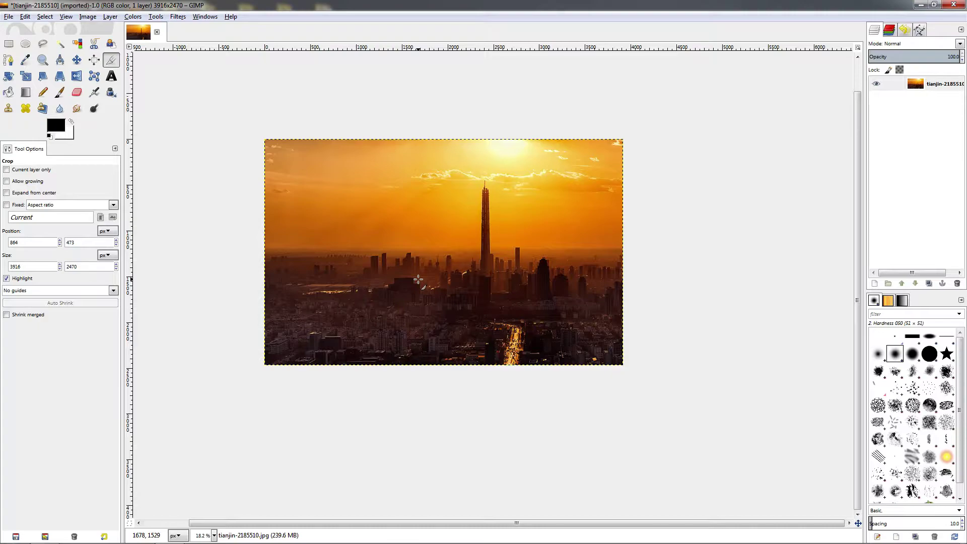
{"action": "key", "text": "ctrl+z"}
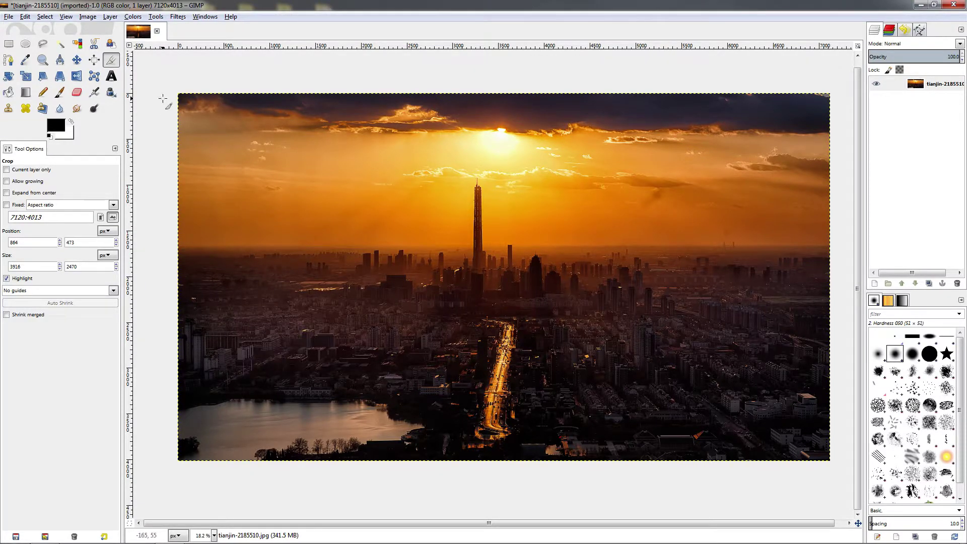
Crop the photo to 6578×4013, removing the dark right strip, then mark a new crop over the upper-left sky.
{"action": "left_click_drag", "start_coordinate": [171, 91], "coordinate": [779, 467]}
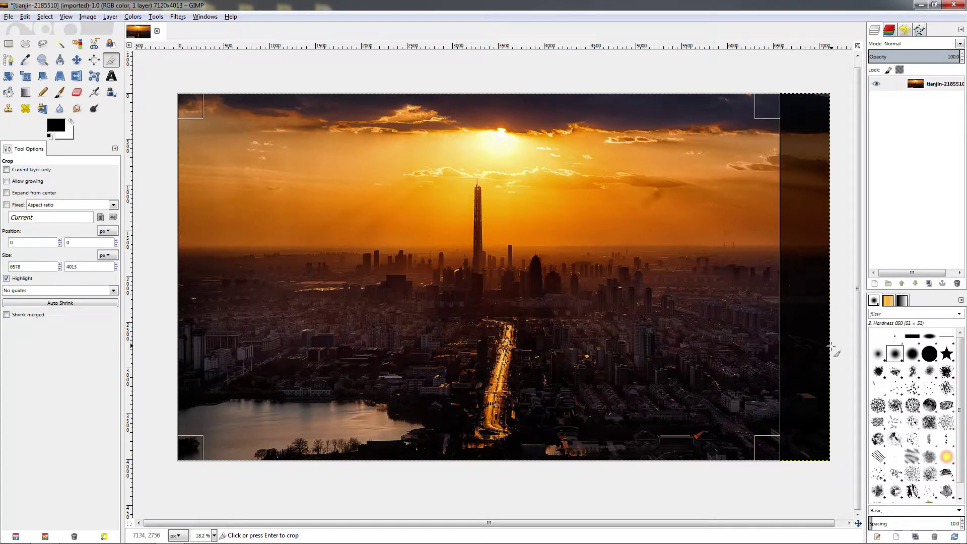
{"action": "left_click", "coordinate": [546, 288]}
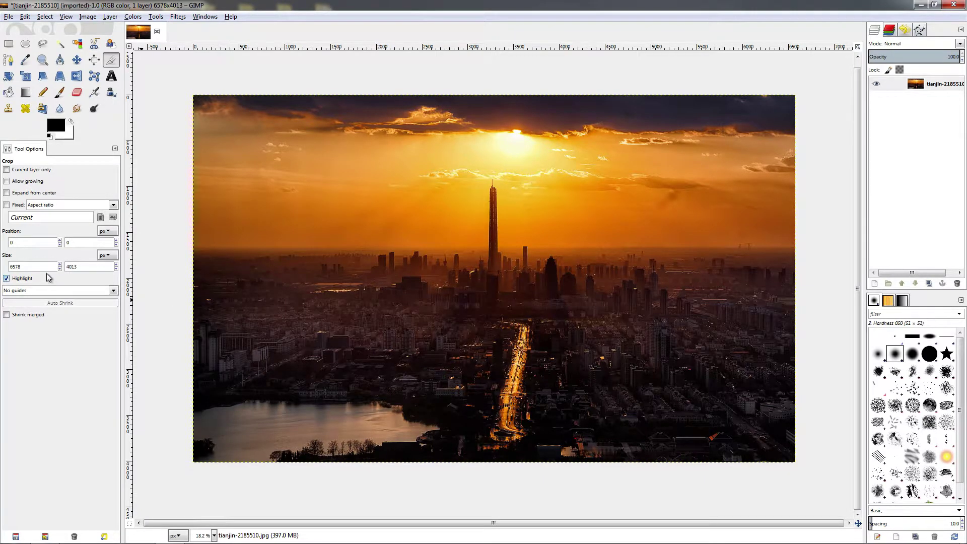
{"action": "left_click_drag", "start_coordinate": [210, 116], "coordinate": [371, 237]}
Set the pending crop size to 1920 width and 1080 height in the tool options.
{"action": "left_click_drag", "start_coordinate": [21, 266], "coordinate": [3, 271]}
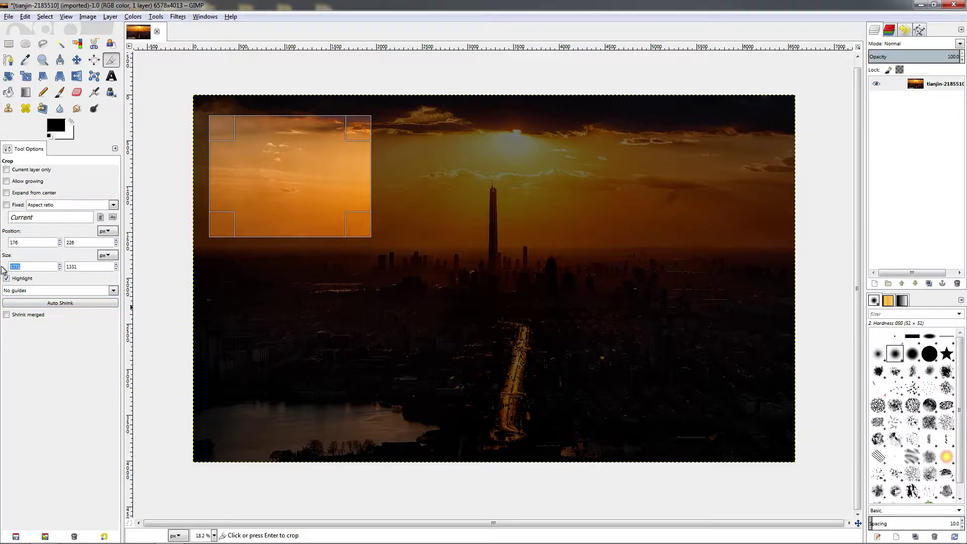
{"action": "type", "text": "15"}
{"action": "key", "text": "Tab"}
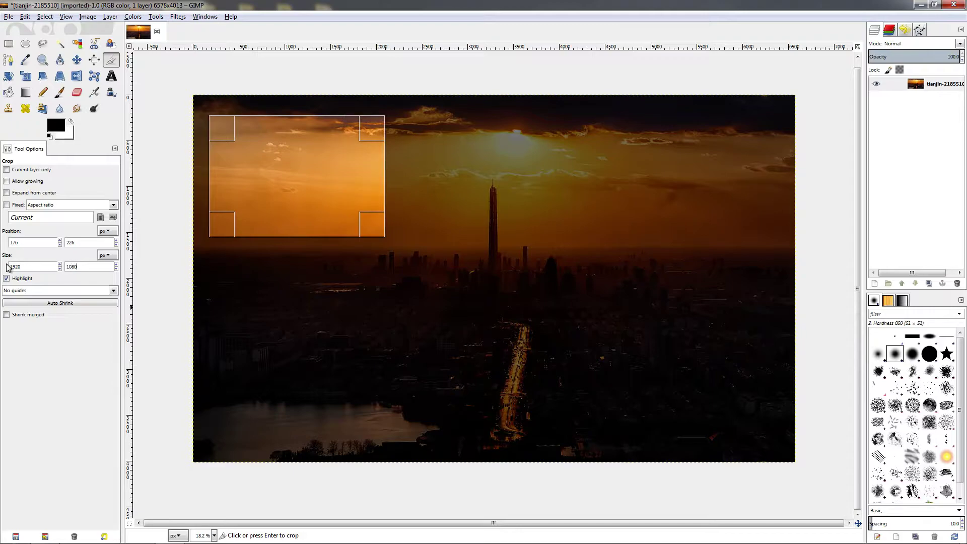
{"action": "type", "text": "1080"}
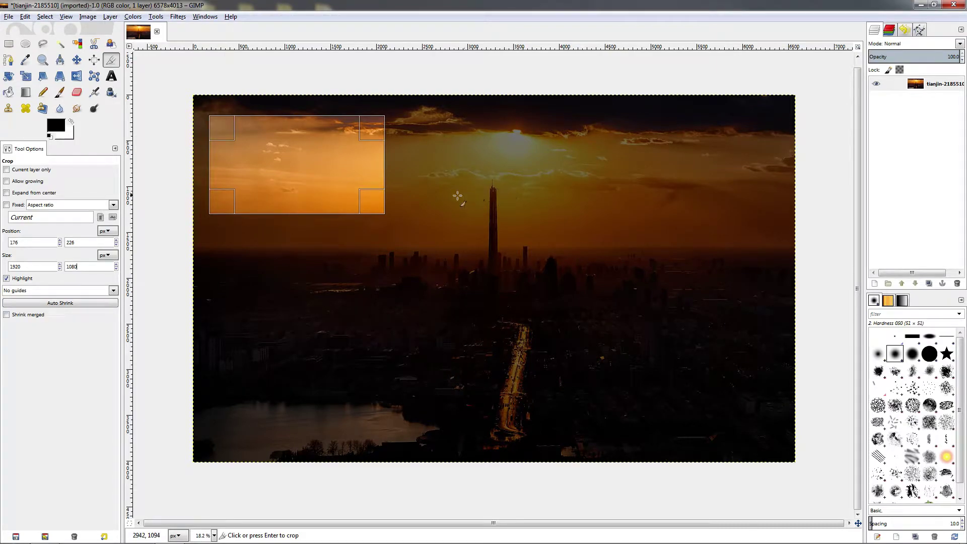
Lock the aspect ratio and fit the crop to the full 6578 width at 3700 tall, position 0, 155.
{"action": "left_click", "coordinate": [6, 204]}
{"action": "left_click_drag", "start_coordinate": [407, 198], "coordinate": [517, 288]}
{"action": "left_click_drag", "start_coordinate": [384, 274], "coordinate": [410, 248]}
{"action": "left_click_drag", "start_coordinate": [467, 240], "coordinate": [847, 473]}
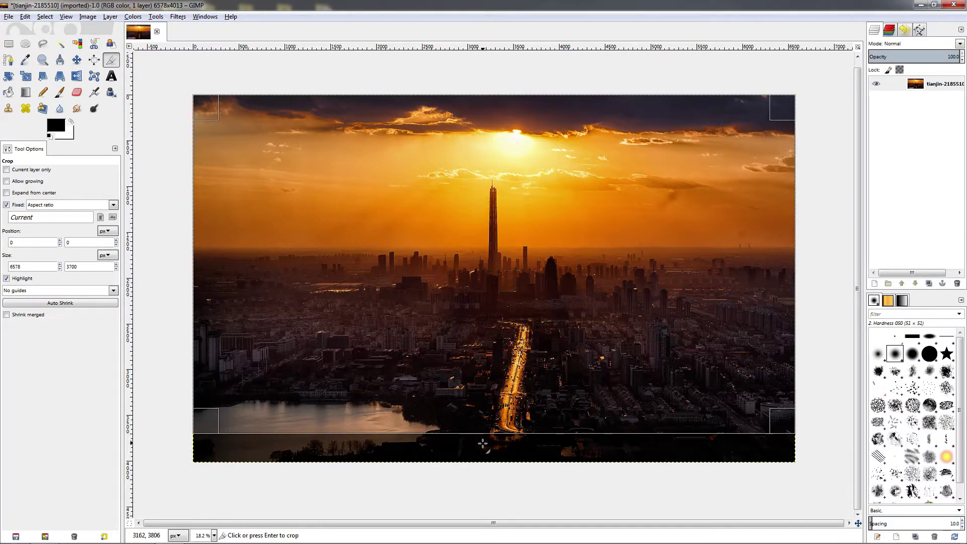
{"action": "mouse_move", "coordinate": [494, 281]}
{"action": "left_mouse_down"}
{"action": "mouse_move", "coordinate": [501, 296]}
{"action": "mouse_move", "coordinate": [500, 279]}
{"action": "left_mouse_up"}
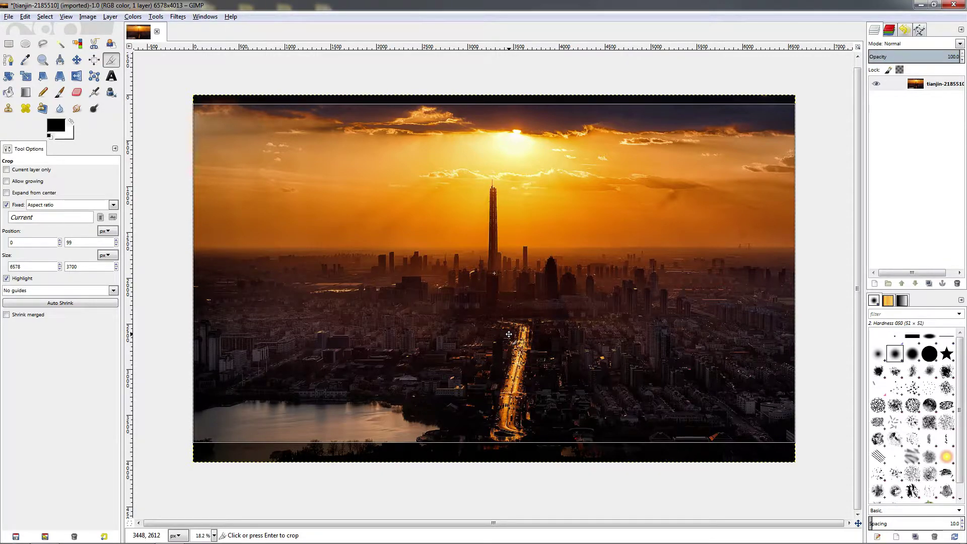
{"action": "left_click_drag", "start_coordinate": [502, 301], "coordinate": [502, 311]}
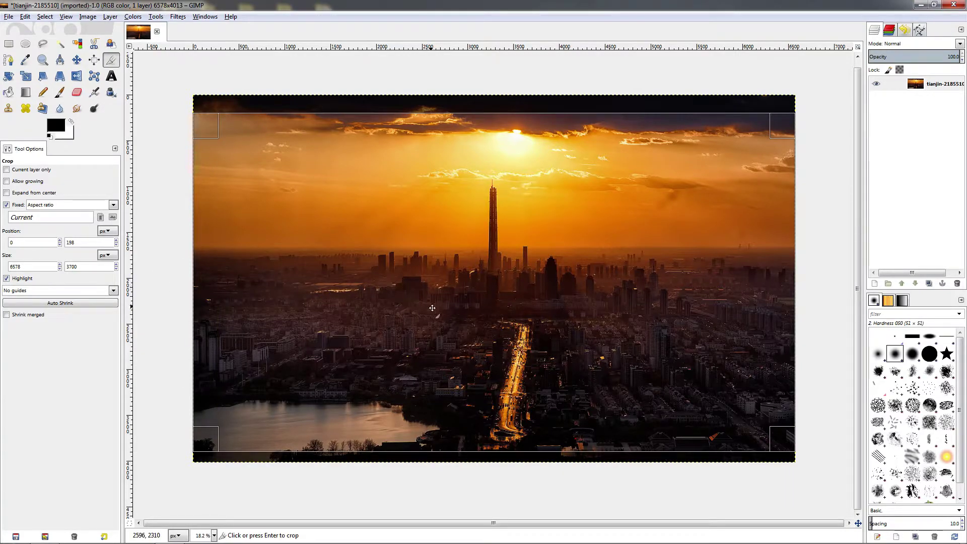
{"action": "mouse_move", "coordinate": [451, 326]}
{"action": "left_mouse_down"}
{"action": "mouse_move", "coordinate": [452, 317]}
{"action": "mouse_move", "coordinate": [440, 346]}
{"action": "mouse_move", "coordinate": [443, 337]}
{"action": "left_mouse_up"}
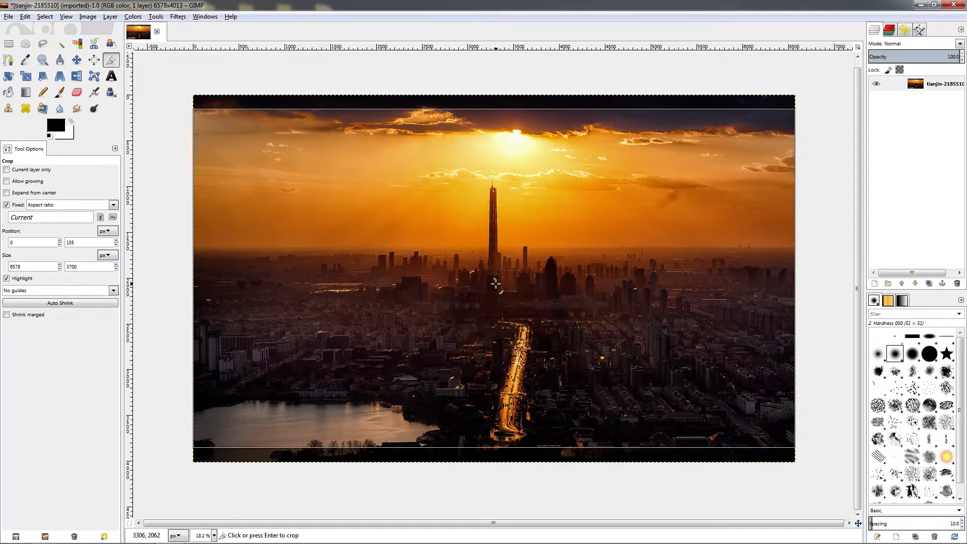
{"action": "left_click", "coordinate": [496, 283]}
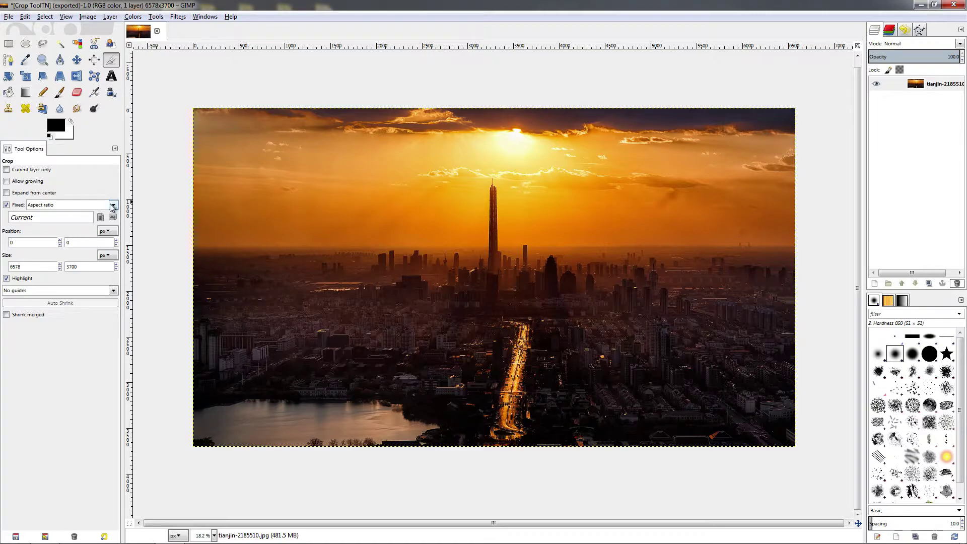
Change the crop aspect ratio to 1:1 and lock it as Fixed.
{"action": "left_click", "coordinate": [113, 206]}
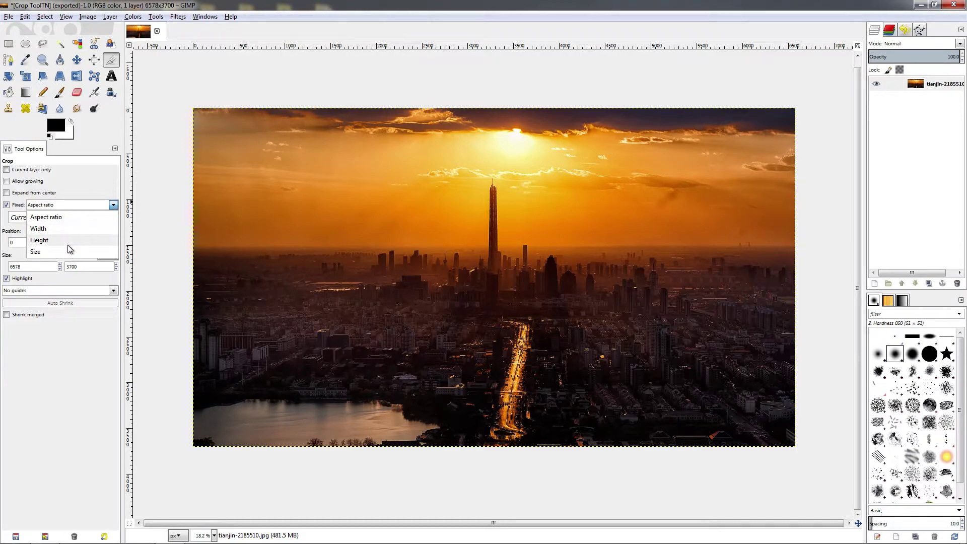
{"action": "left_click", "coordinate": [80, 313]}
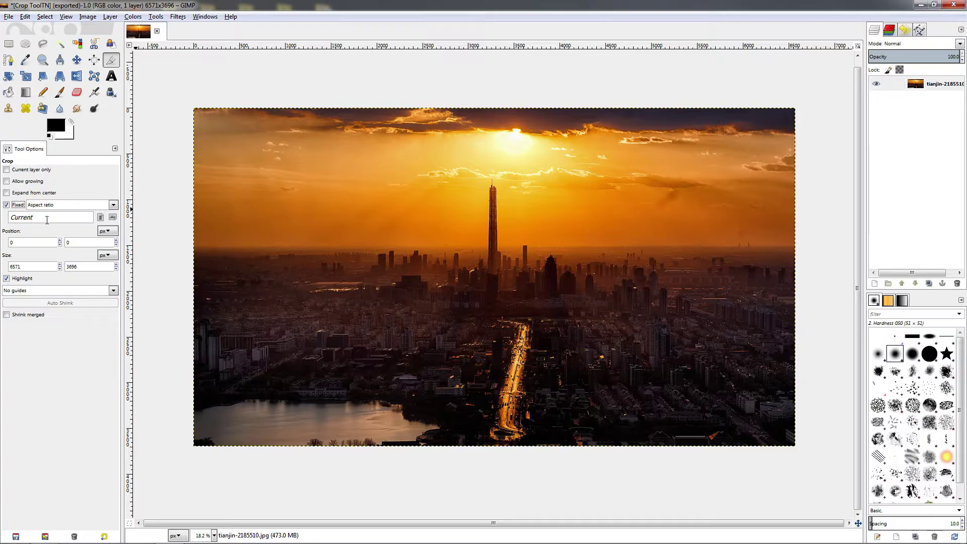
{"action": "left_click_drag", "start_coordinate": [53, 218], "coordinate": [2, 221]}
{"action": "left_click", "coordinate": [6, 205]}
{"action": "key", "text": "BackSpace"}
{"action": "type", "text": "1:1"}
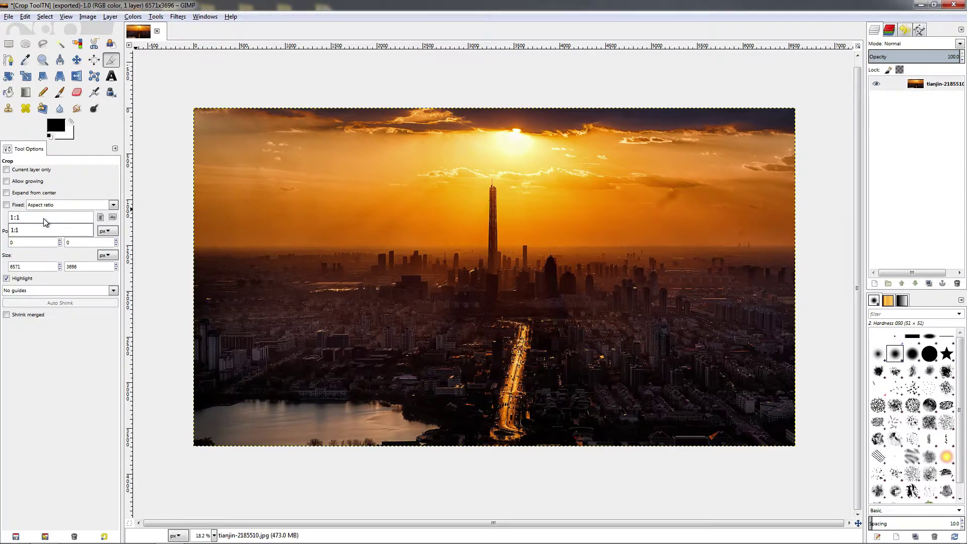
{"action": "key", "text": "Return"}
{"action": "left_click", "coordinate": [6, 204]}
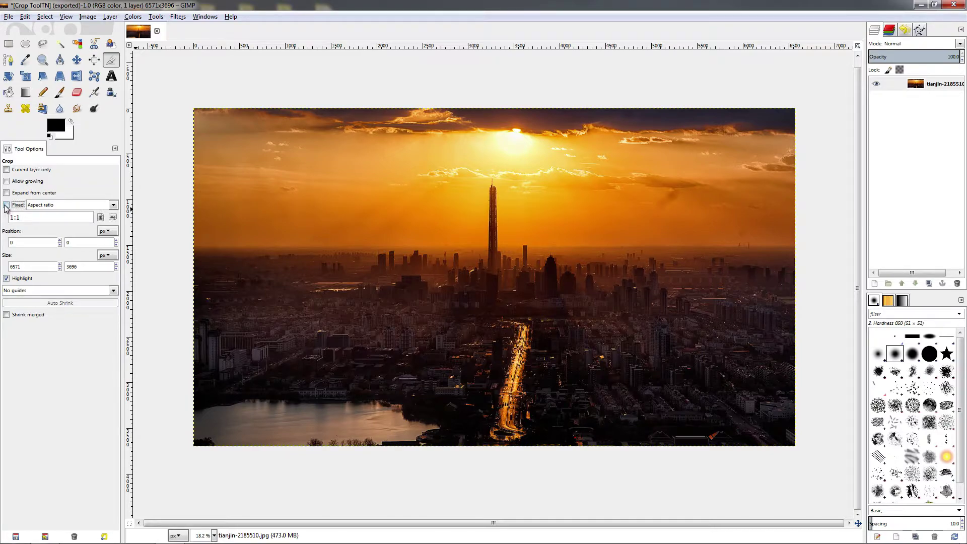
Draw and adjust a 2355×2355 square crop centred on the tall tower at 2068, 701.
{"action": "left_click_drag", "start_coordinate": [398, 212], "coordinate": [559, 370]}
{"action": "left_click_drag", "start_coordinate": [453, 282], "coordinate": [440, 252]}
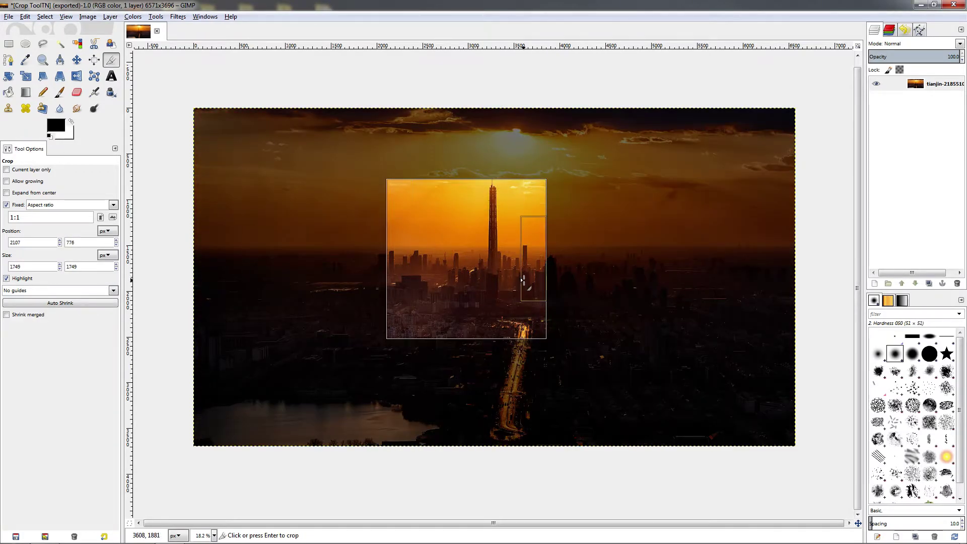
{"action": "left_click_drag", "start_coordinate": [526, 325], "coordinate": [566, 358]}
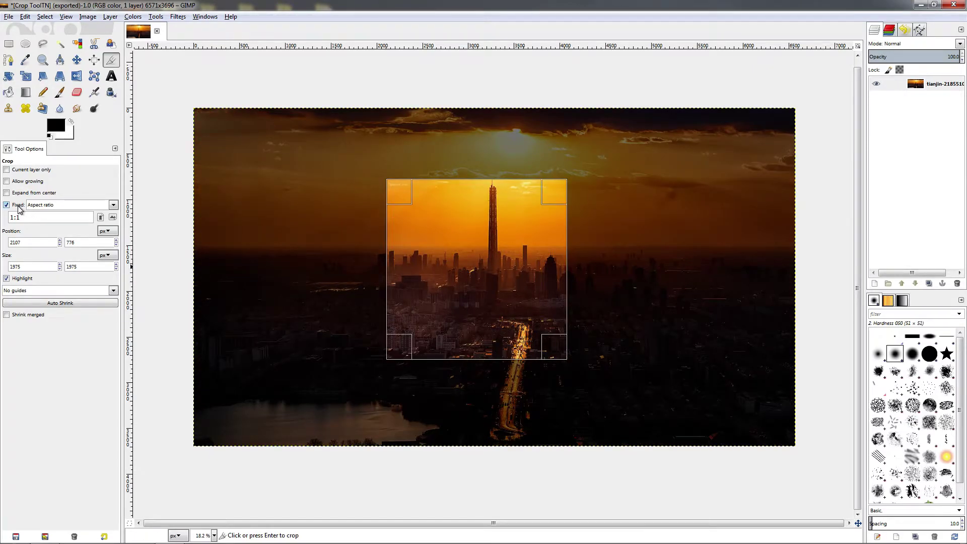
{"action": "left_click_drag", "start_coordinate": [554, 346], "coordinate": [588, 374]}
{"action": "left_click_drag", "start_coordinate": [520, 332], "coordinate": [468, 292]}
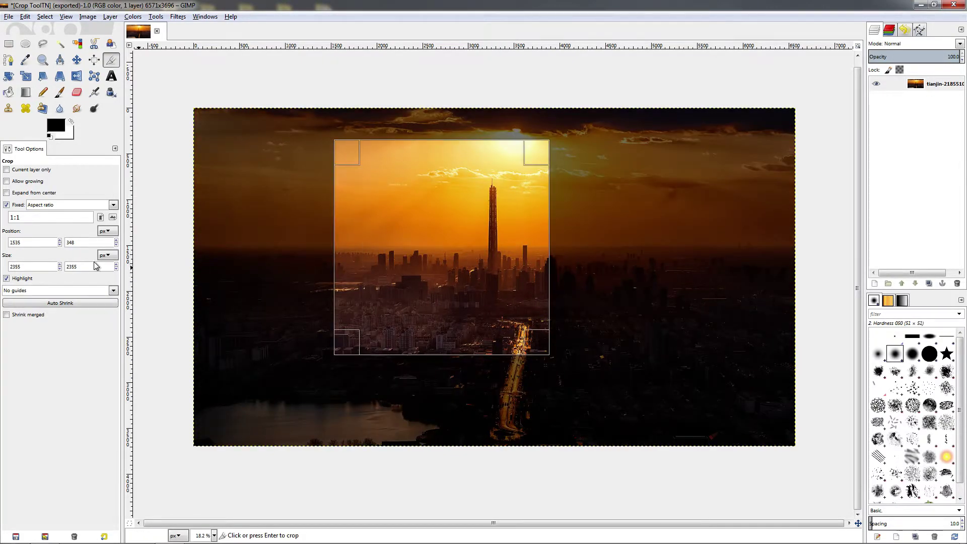
{"action": "left_click_drag", "start_coordinate": [435, 250], "coordinate": [485, 283]}
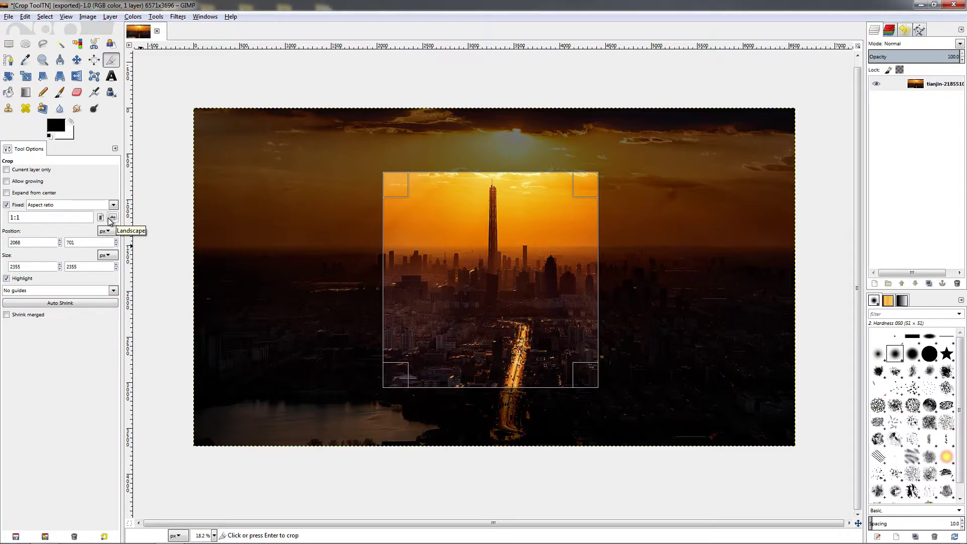
Replace the square crop with one at the photo's Current ratio over the tower, then unlock Fixed.
{"action": "left_click", "coordinate": [7, 205]}
{"action": "left_click", "coordinate": [346, 81]}
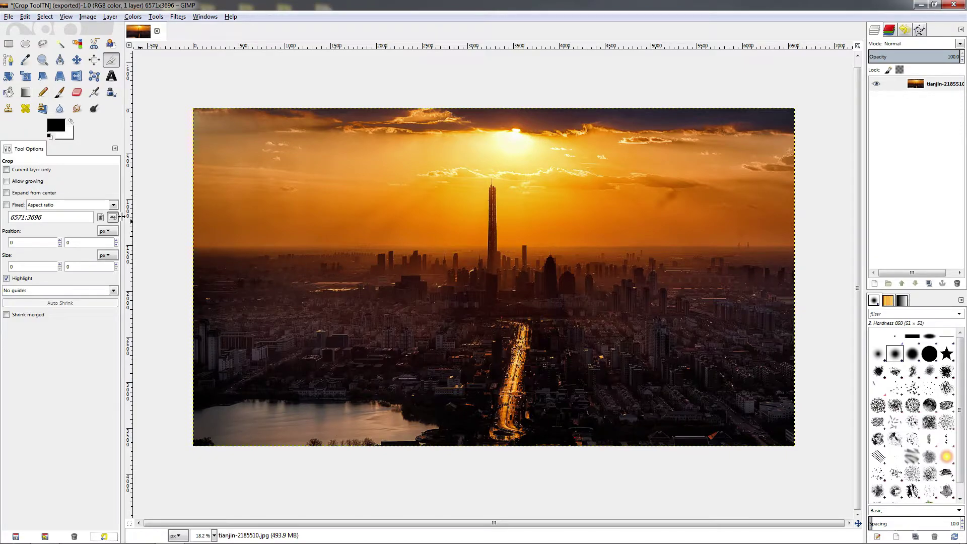
{"action": "left_click", "coordinate": [6, 204]}
{"action": "left_click_drag", "start_coordinate": [275, 200], "coordinate": [568, 297]}
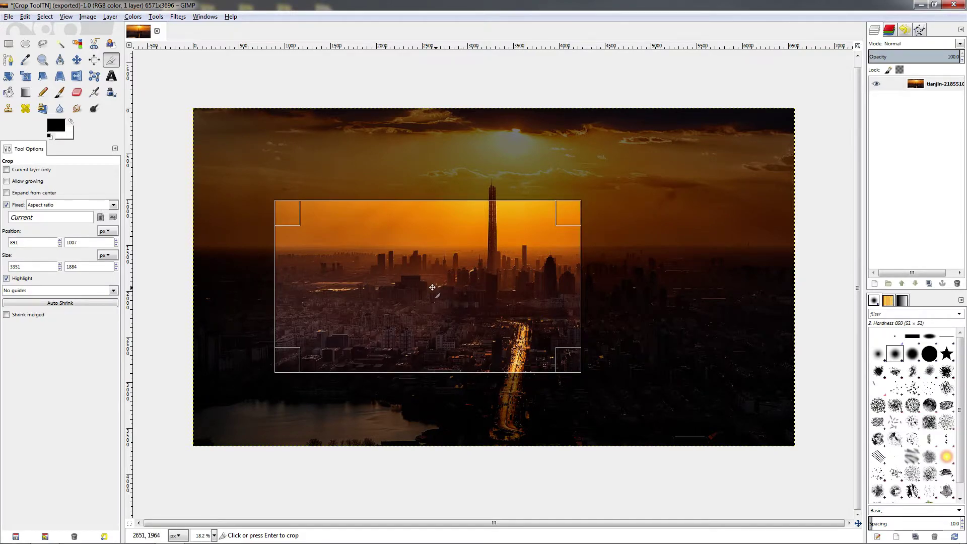
{"action": "left_click", "coordinate": [6, 205]}
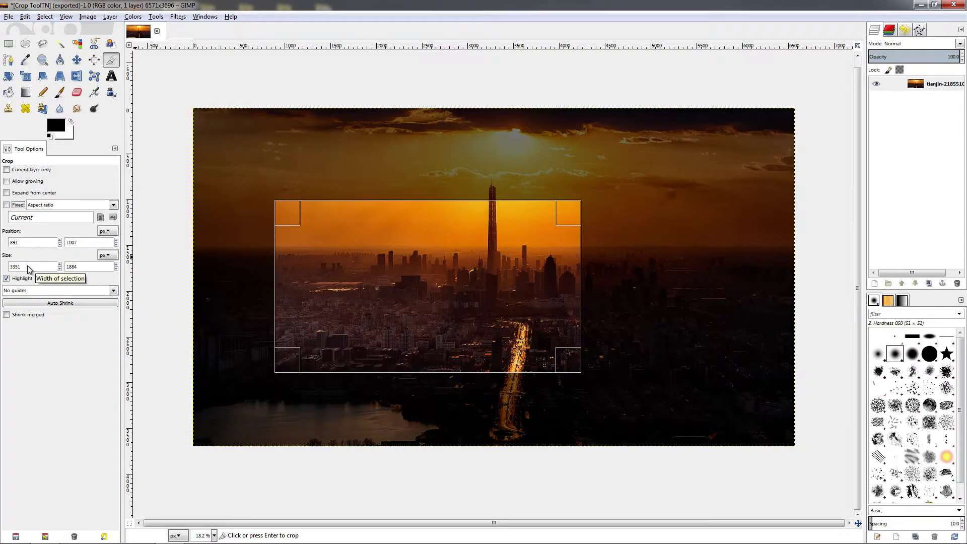
Reset the Crop tool options and draw a fresh 2788×1462 crop over the upper-left sky.
{"action": "left_click", "coordinate": [104, 537]}
{"action": "left_click", "coordinate": [144, 262]}
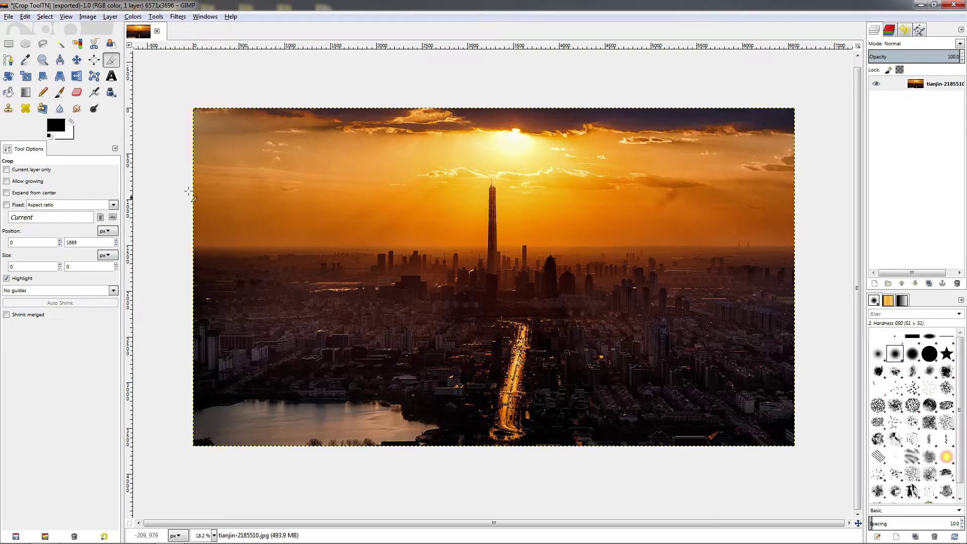
{"action": "left_click_drag", "start_coordinate": [234, 143], "coordinate": [489, 275]}
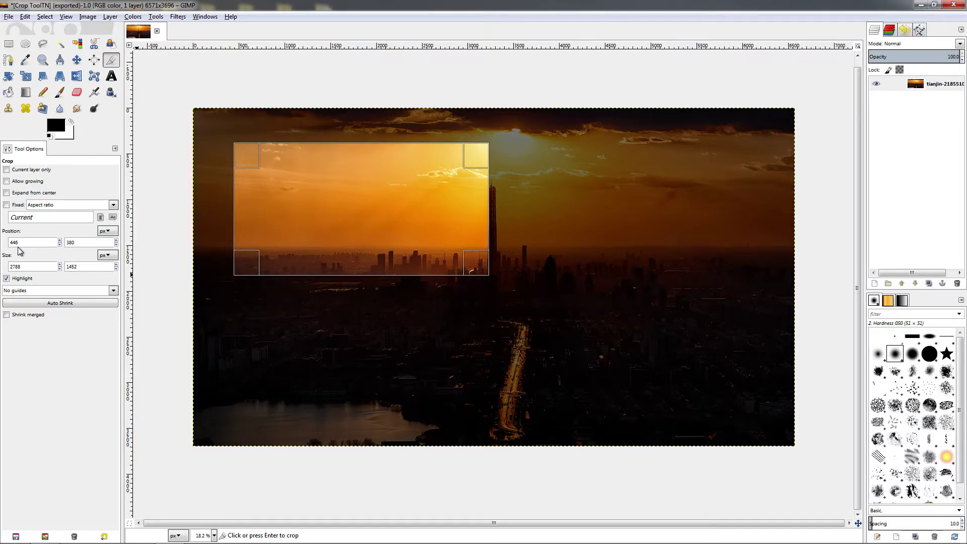
Keep the position unit in pixels, set the crop's X position to 1000, and nudge it right.
{"action": "left_click", "coordinate": [118, 234]}
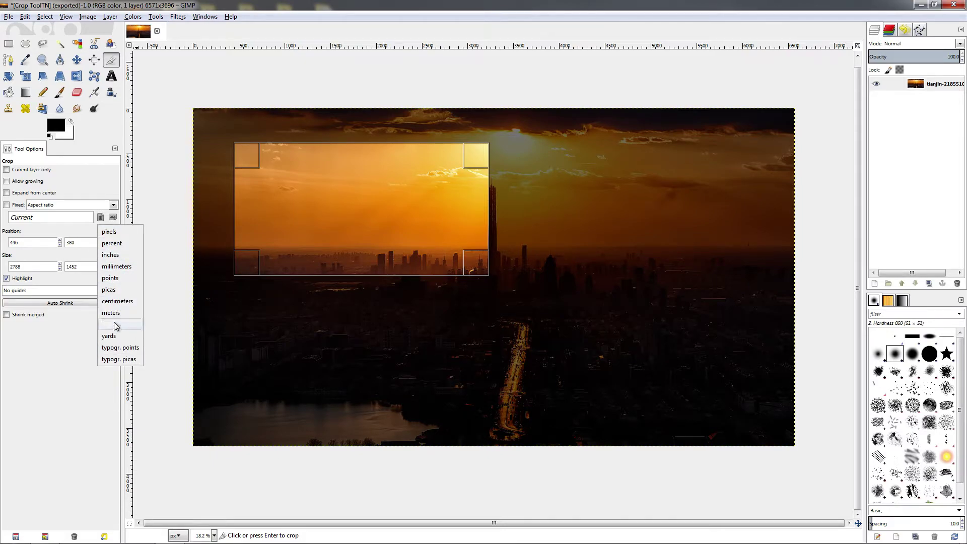
{"action": "left_click", "coordinate": [72, 234]}
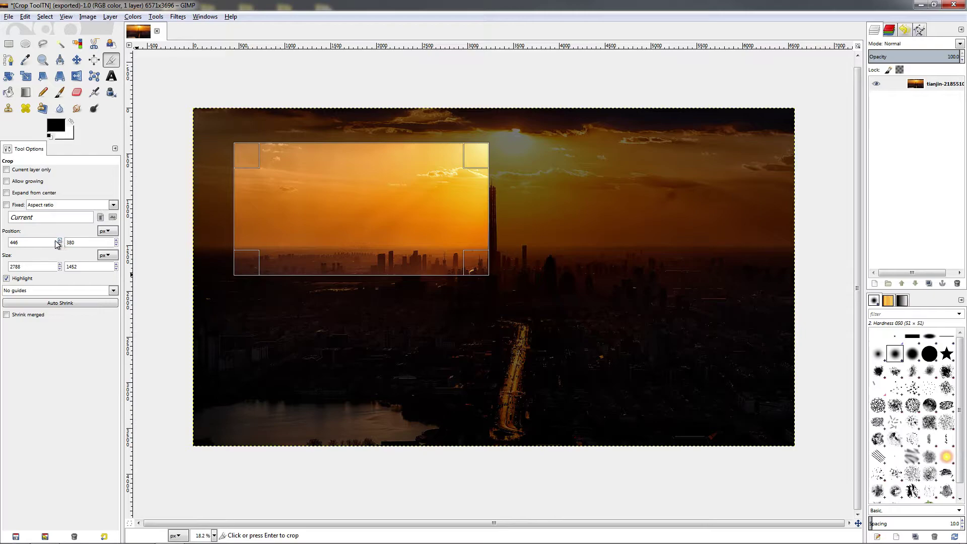
{"action": "left_click_drag", "start_coordinate": [28, 242], "coordinate": [2, 249]}
{"action": "type", "text": "1000"}
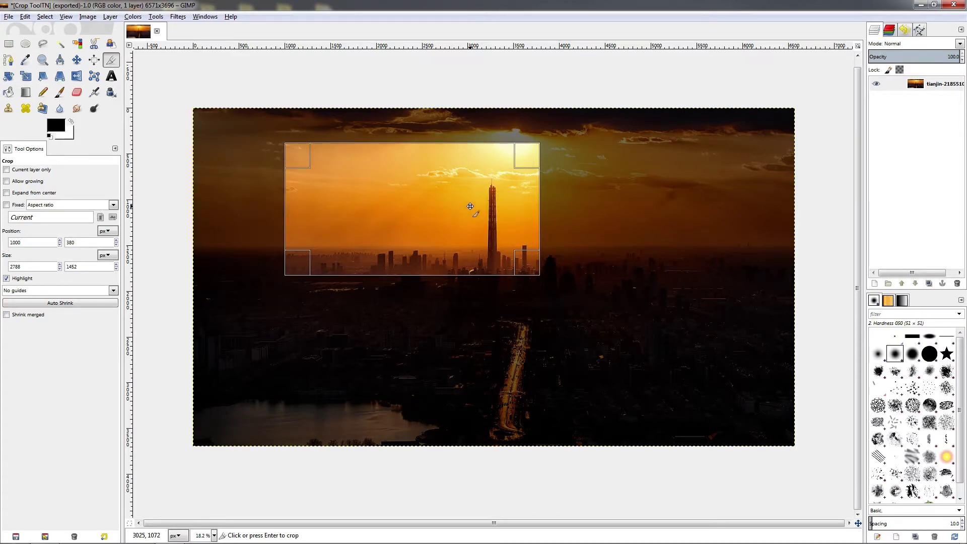
{"action": "left_click_drag", "start_coordinate": [60, 241], "coordinate": [59, 241]}
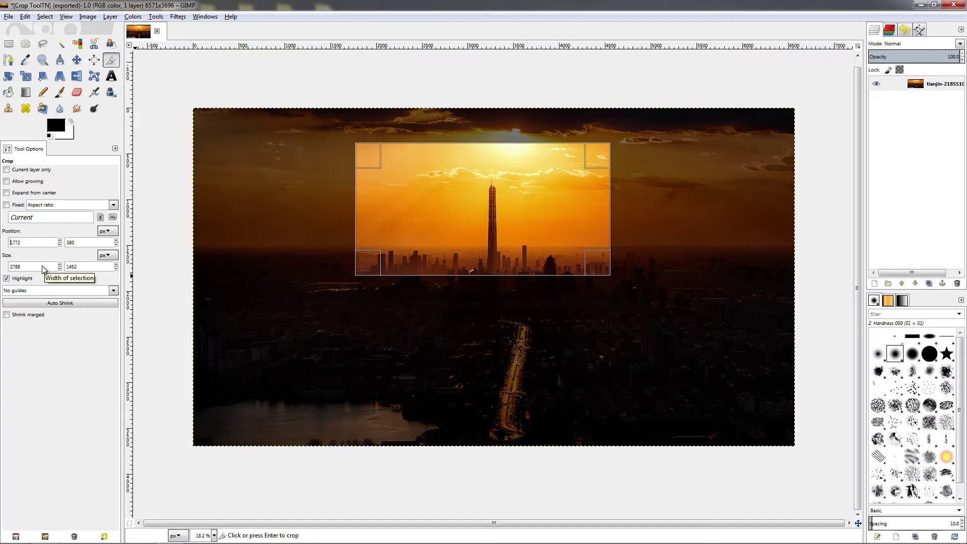
Set the crop size to 1000 × 2000, keeping the size unit in px.
{"action": "left_click_drag", "start_coordinate": [38, 266], "coordinate": [3, 267]}
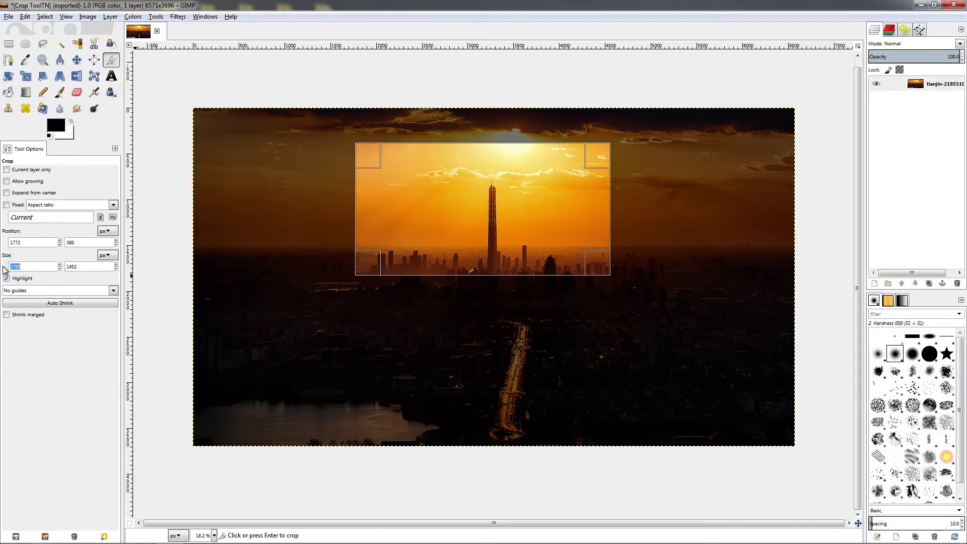
{"action": "type", "text": "1000"}
{"action": "key", "text": "Return"}
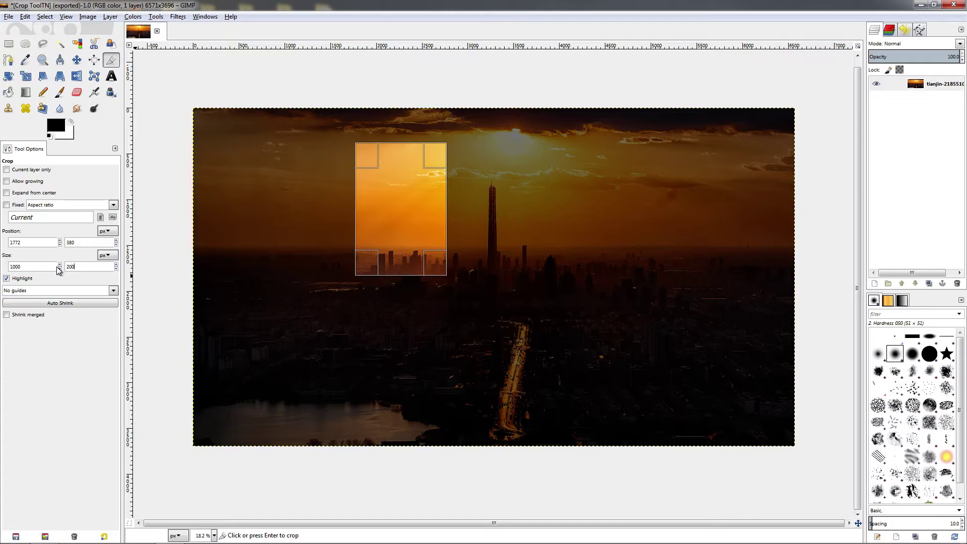
{"action": "type", "text": "2000"}
{"action": "key", "text": "Return"}
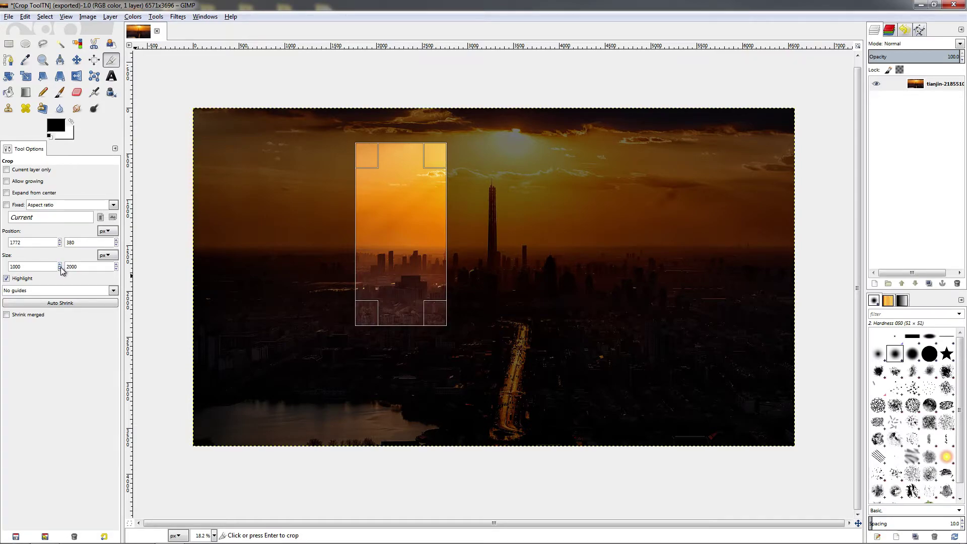
{"action": "left_click", "coordinate": [107, 256]}
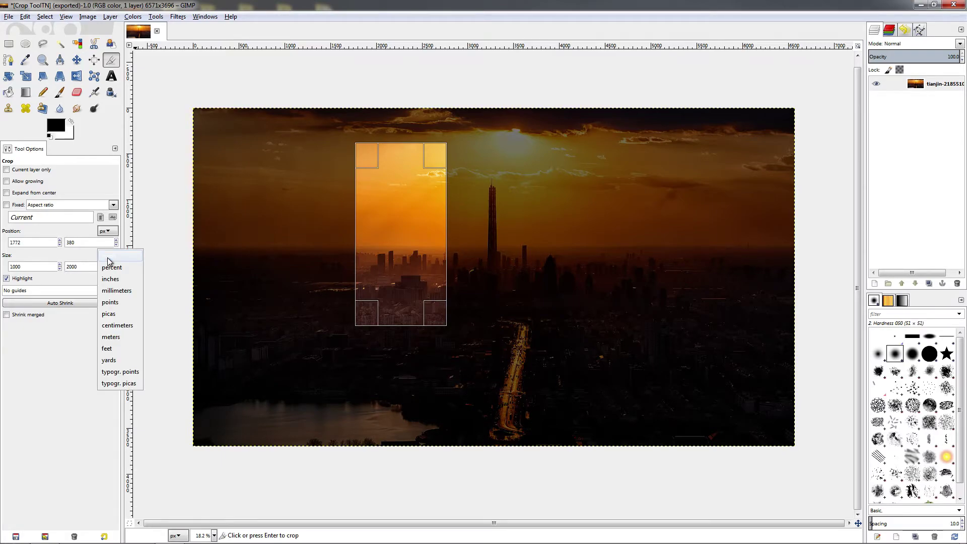
{"action": "left_click", "coordinate": [74, 250]}
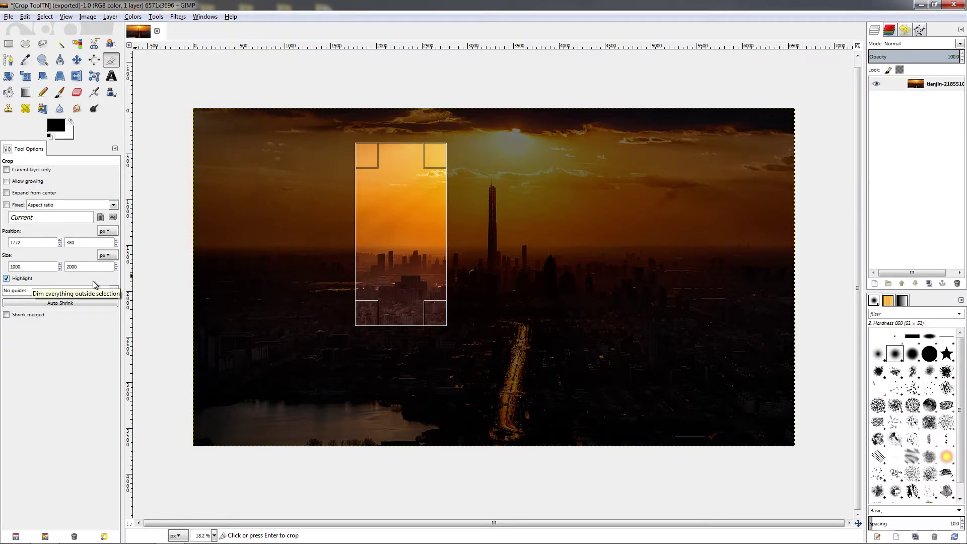
Widen the crop's left and right sides outward and compare the view with Highlight off and on.
{"action": "left_click_drag", "start_coordinate": [371, 242], "coordinate": [236, 243]}
{"action": "left_click_drag", "start_coordinate": [446, 221], "coordinate": [585, 222]}
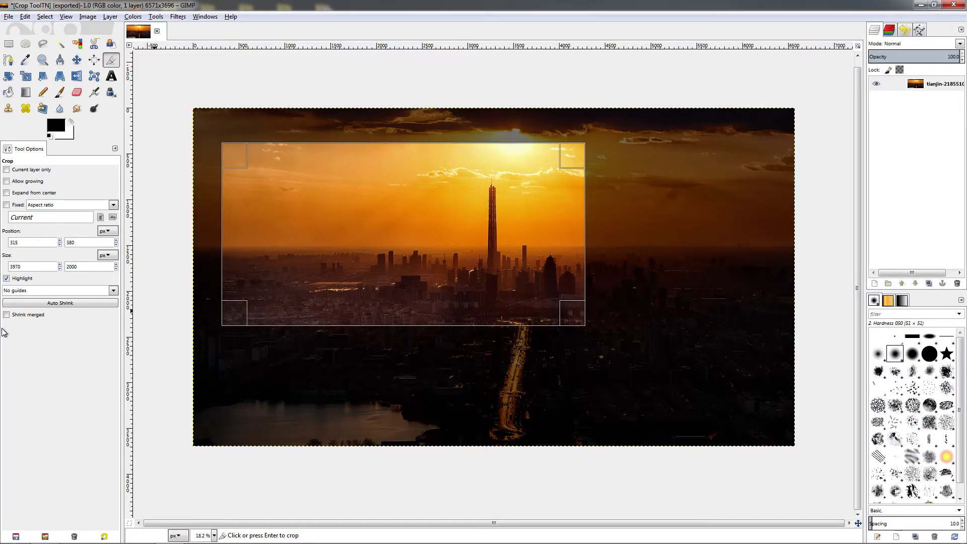
{"action": "left_click", "coordinate": [25, 279]}
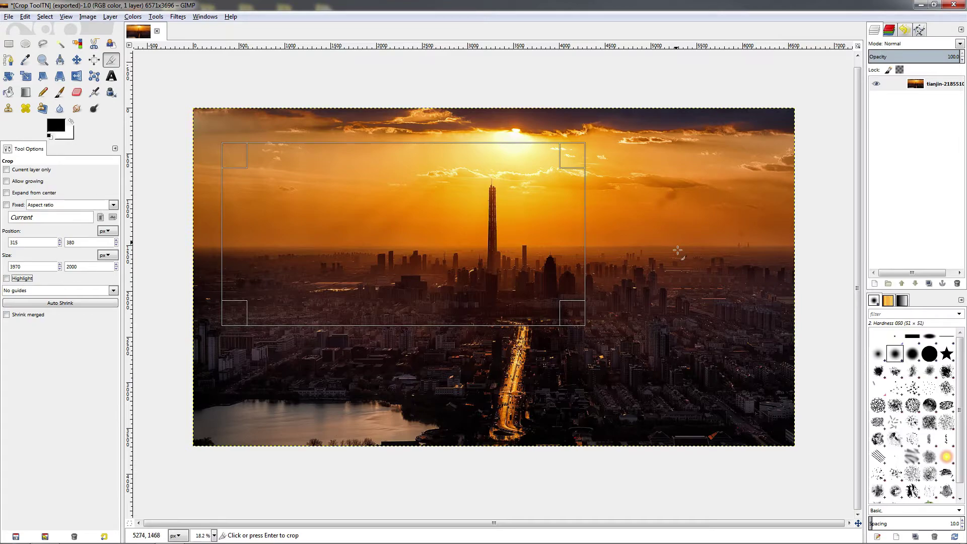
{"action": "left_click", "coordinate": [9, 278]}
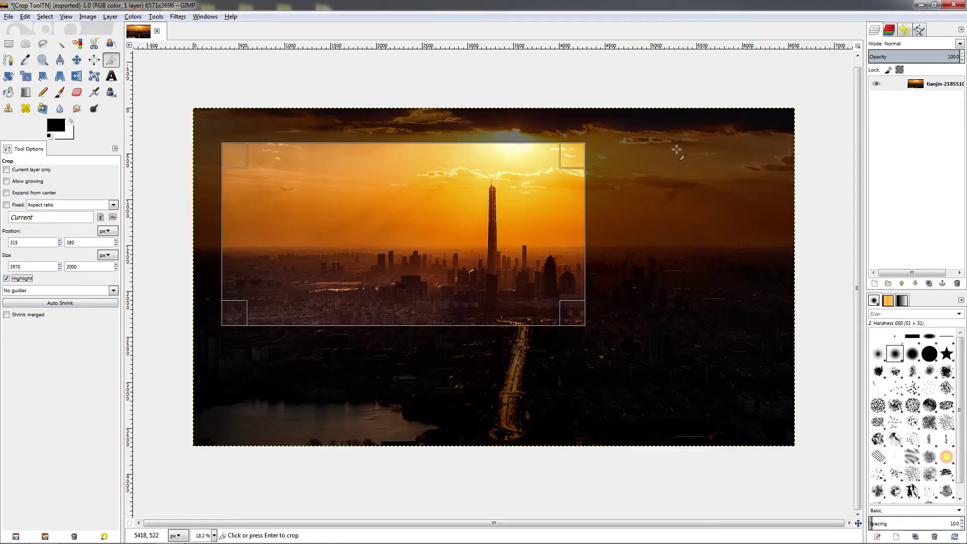
Move the crop down and right over the tower and toggle Highlight off and on again.
{"action": "left_click_drag", "start_coordinate": [391, 229], "coordinate": [470, 255]}
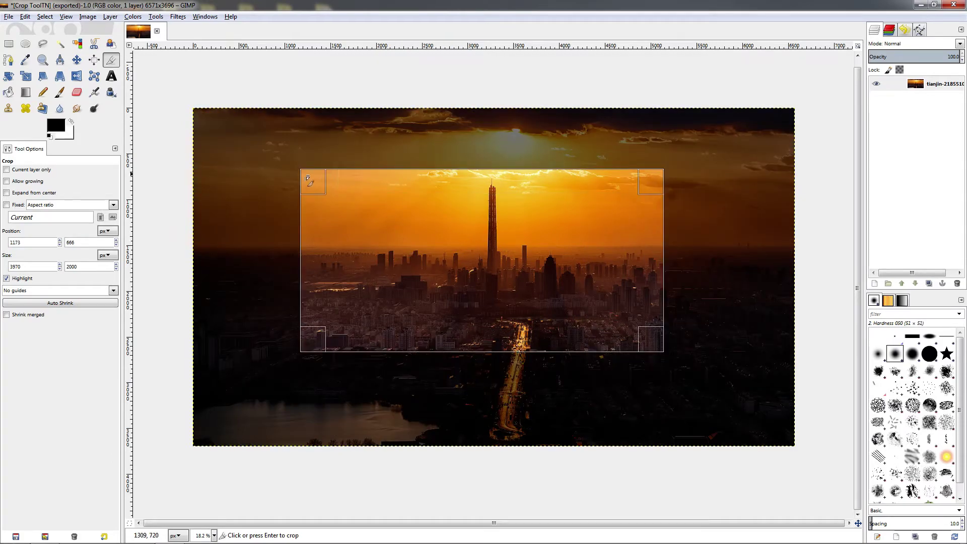
{"action": "left_click", "coordinate": [27, 280]}
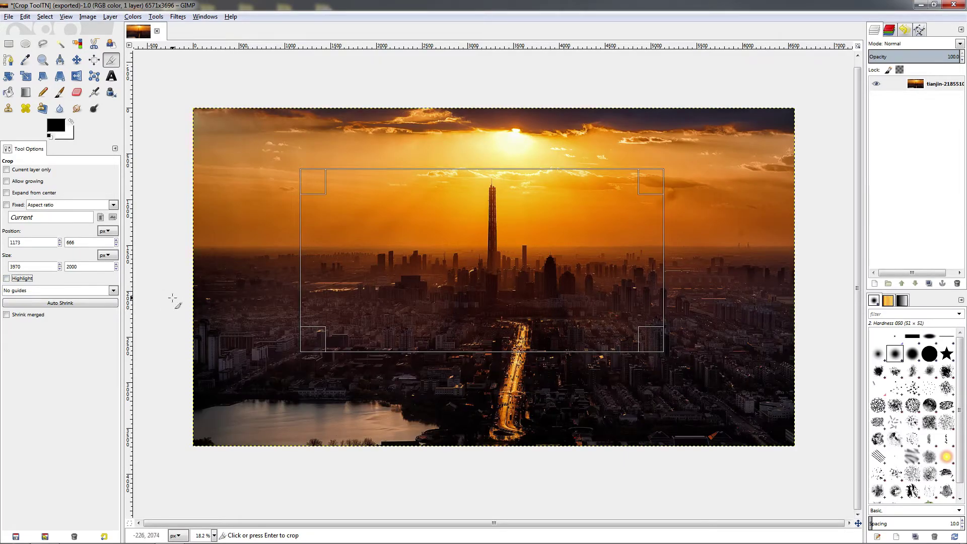
{"action": "left_click", "coordinate": [15, 280]}
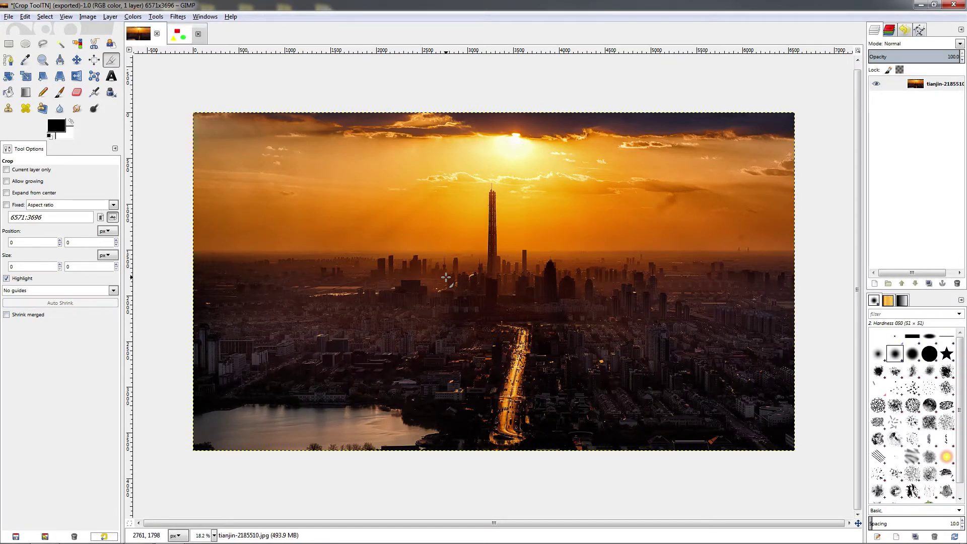
Draw a 5478×2970 crop at 275, 176 over most of the skyline and show the guide choices.
{"action": "left_click_drag", "start_coordinate": [218, 129], "coordinate": [718, 399]}
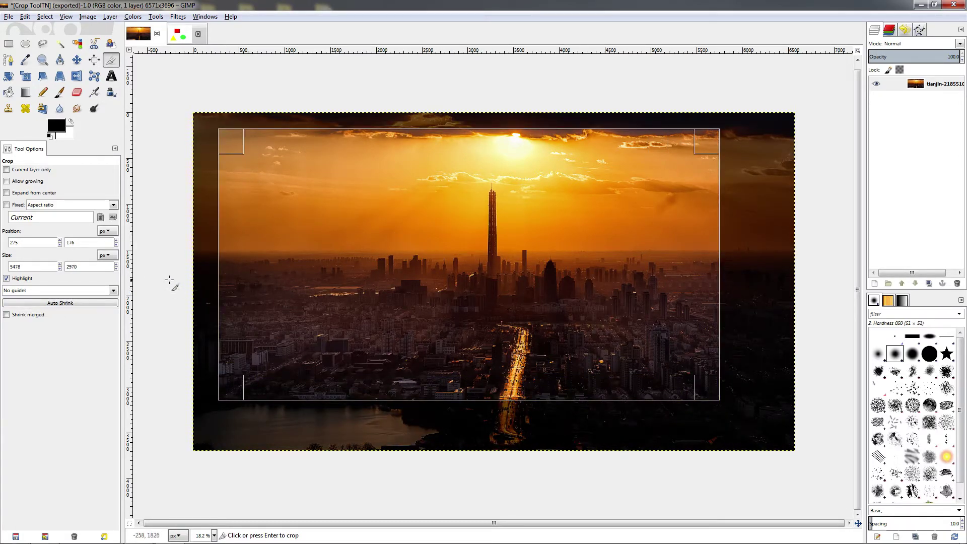
{"action": "left_click", "coordinate": [114, 290]}
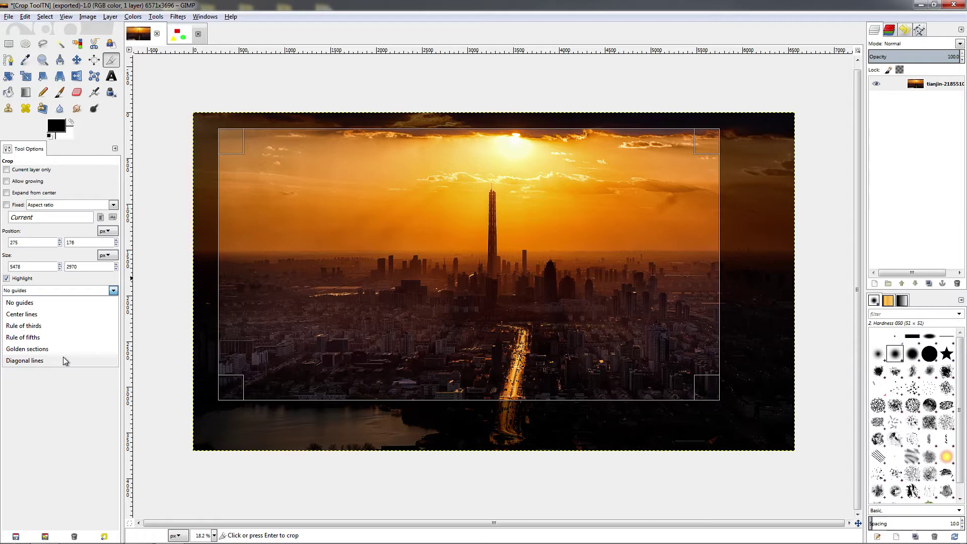
Preview Center lines, Rule of thirds and Rule of fifths guides on the crop.
{"action": "left_click", "coordinate": [65, 316]}
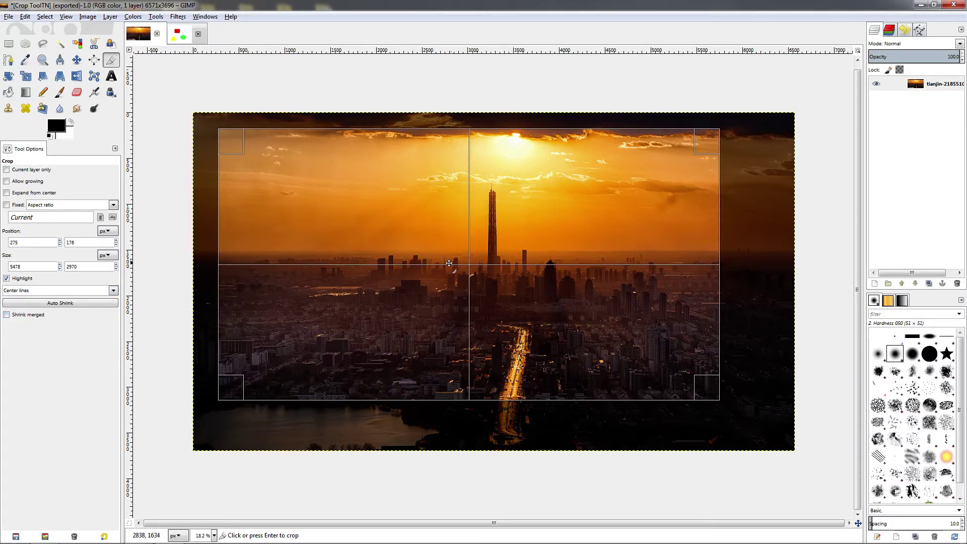
{"action": "left_click", "coordinate": [113, 290]}
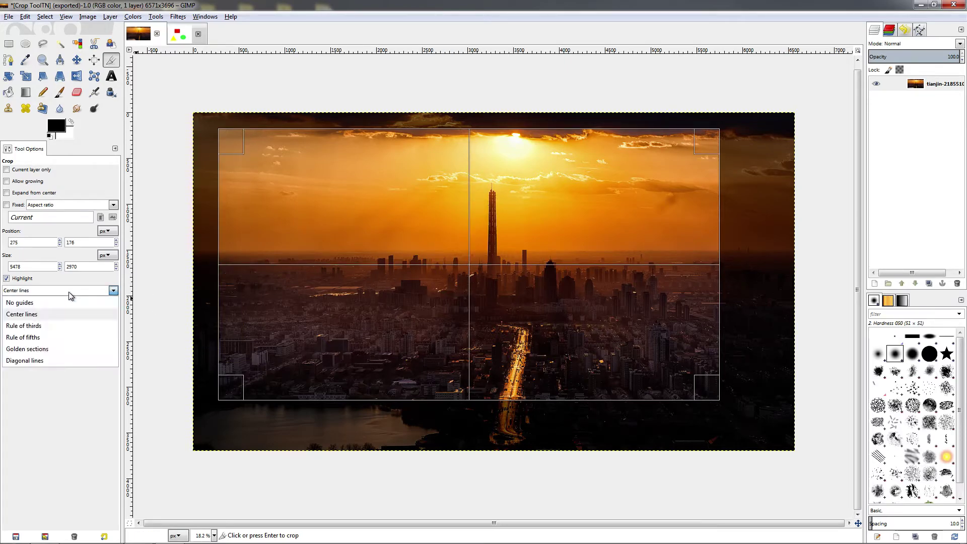
{"action": "left_click", "coordinate": [44, 325]}
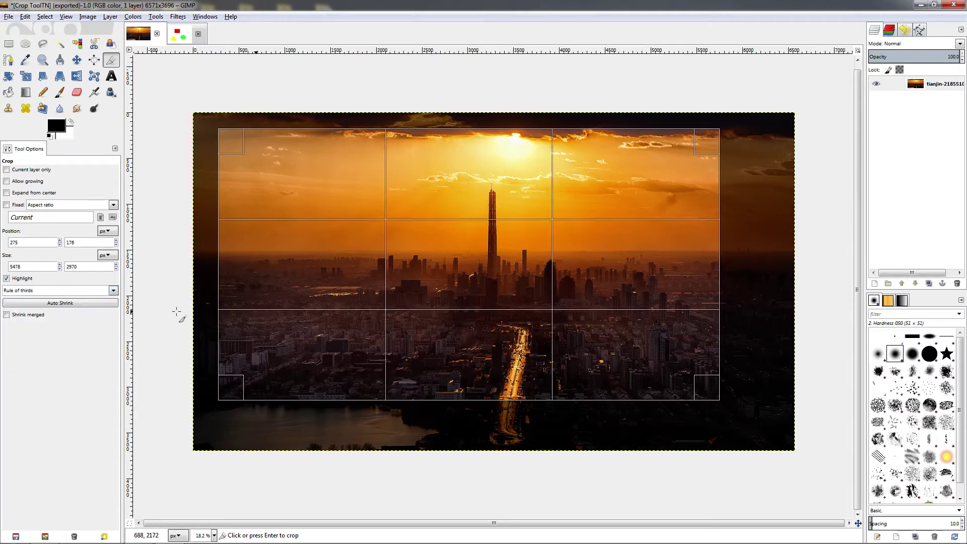
{"action": "left_click", "coordinate": [75, 292]}
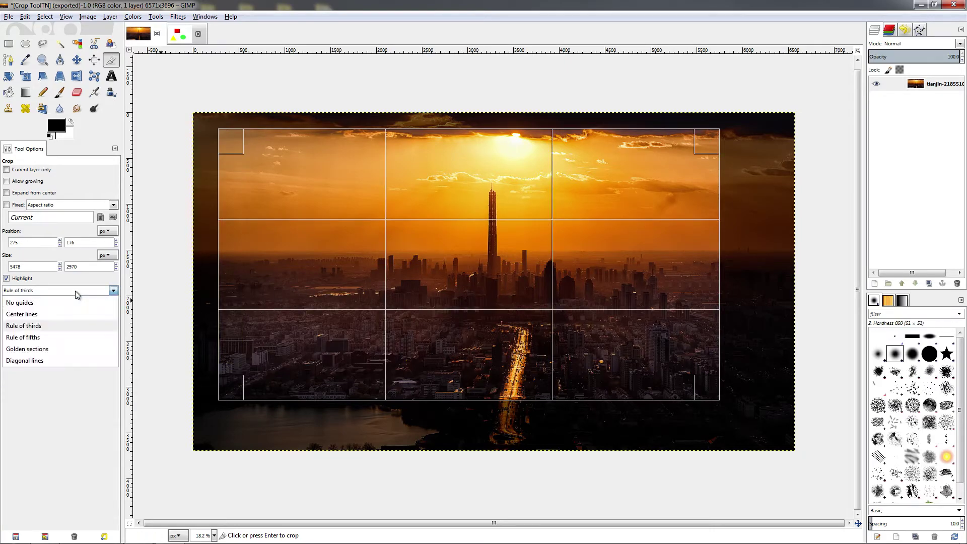
{"action": "left_click", "coordinate": [42, 341]}
Preview Golden sections and Diagonal lines guides, then set guides back to No guides.
{"action": "left_click", "coordinate": [101, 292]}
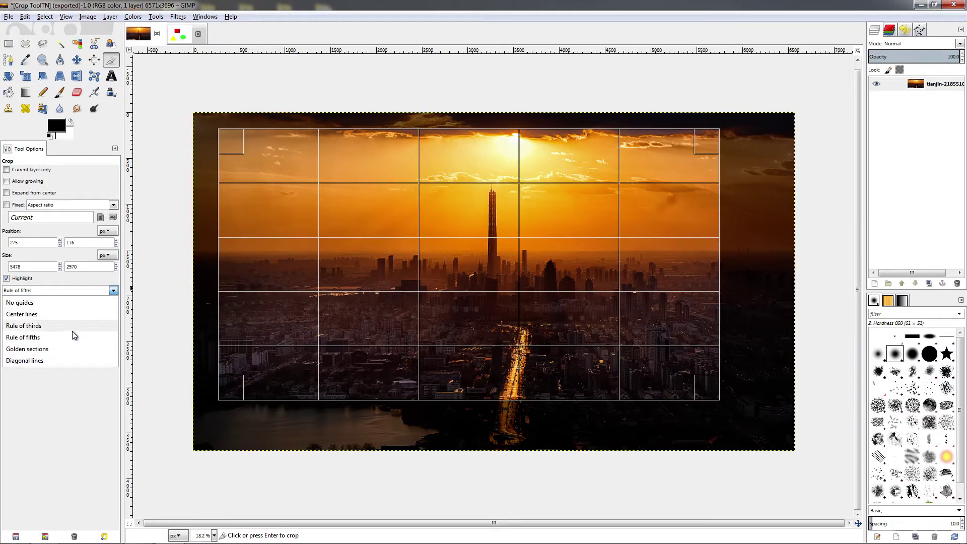
{"action": "left_click", "coordinate": [64, 352]}
{"action": "left_click", "coordinate": [112, 291]}
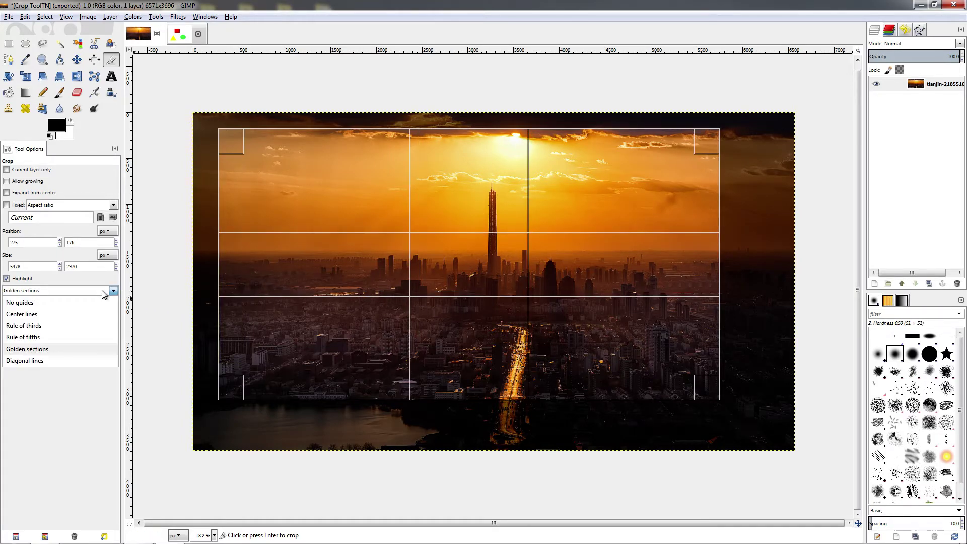
{"action": "left_click", "coordinate": [49, 360]}
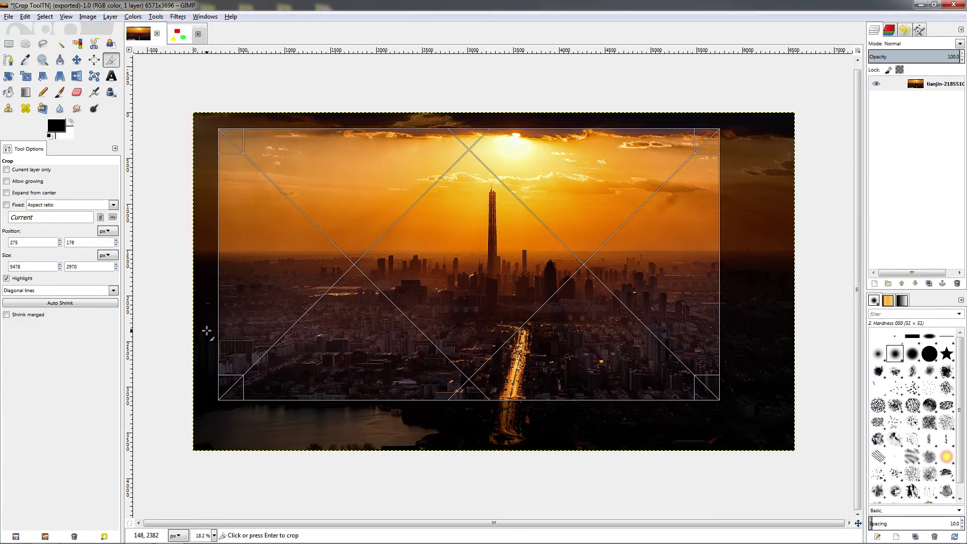
{"action": "left_click", "coordinate": [79, 291]}
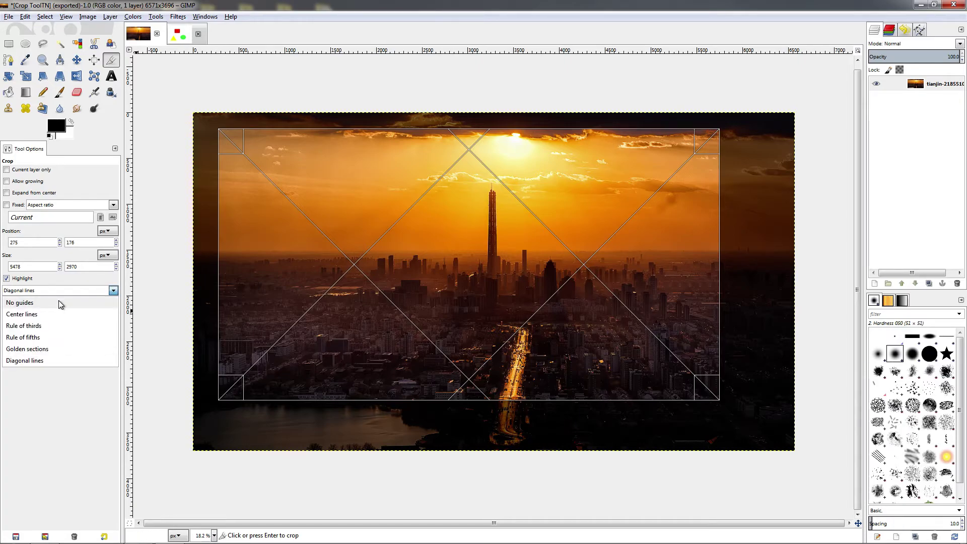
{"action": "left_click", "coordinate": [58, 302]}
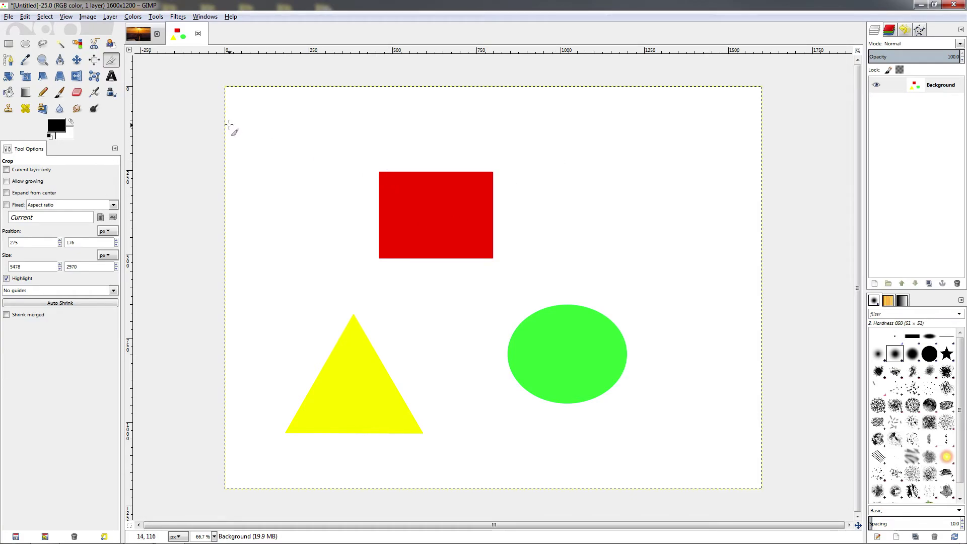
Auto Shrink a crop to hug the shapes at 1019 × 780, then trial a crop on the photo.
{"action": "left_click_drag", "start_coordinate": [246, 121], "coordinate": [715, 468]}
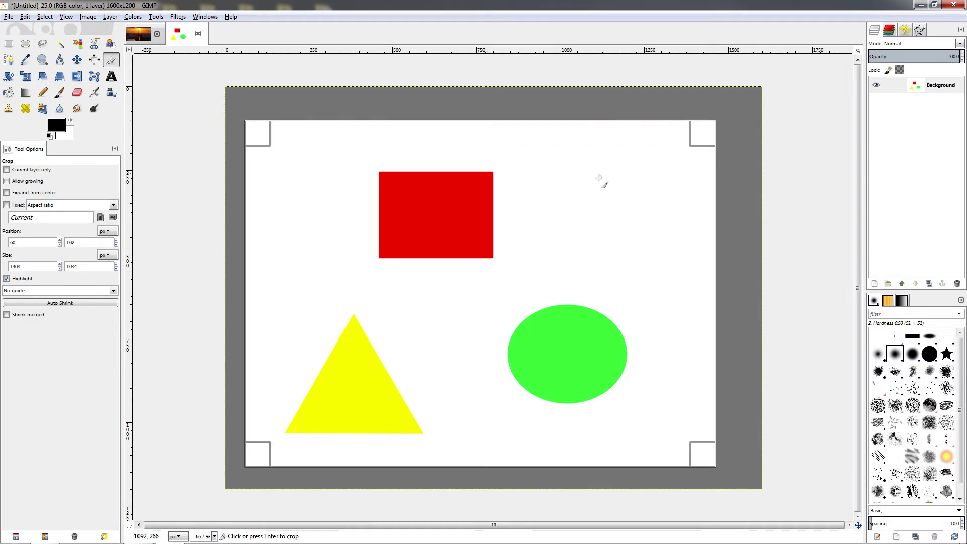
{"action": "left_click", "coordinate": [81, 302]}
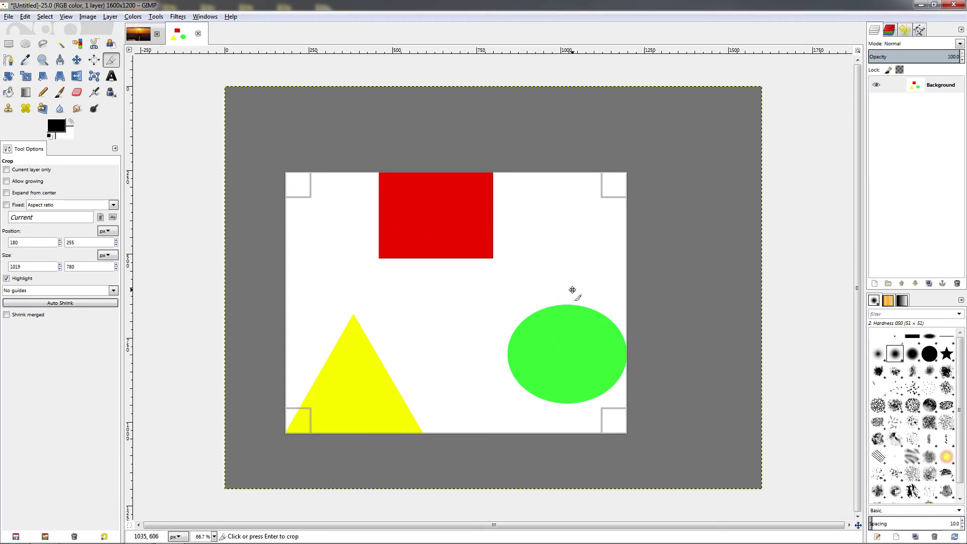
{"action": "left_click", "coordinate": [138, 36]}
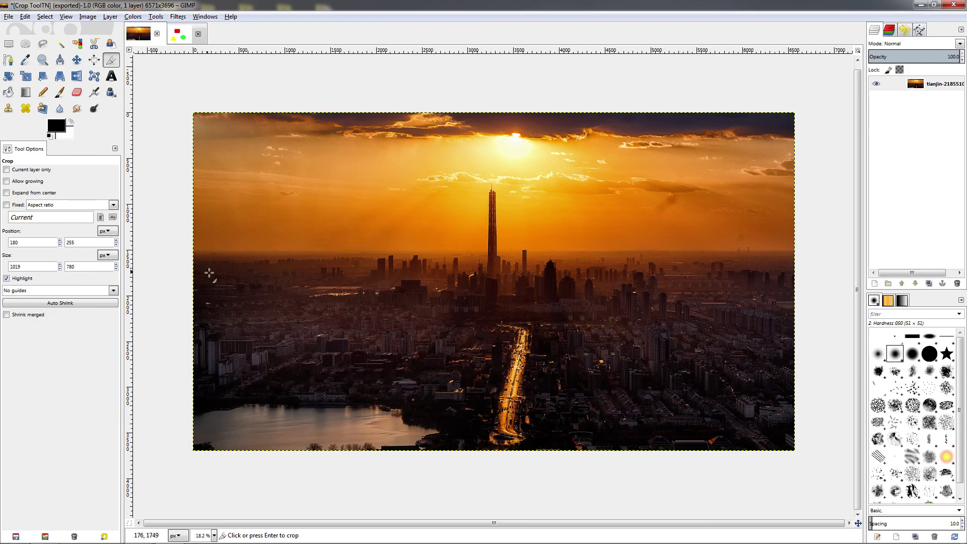
{"action": "left_click_drag", "start_coordinate": [247, 159], "coordinate": [661, 387]}
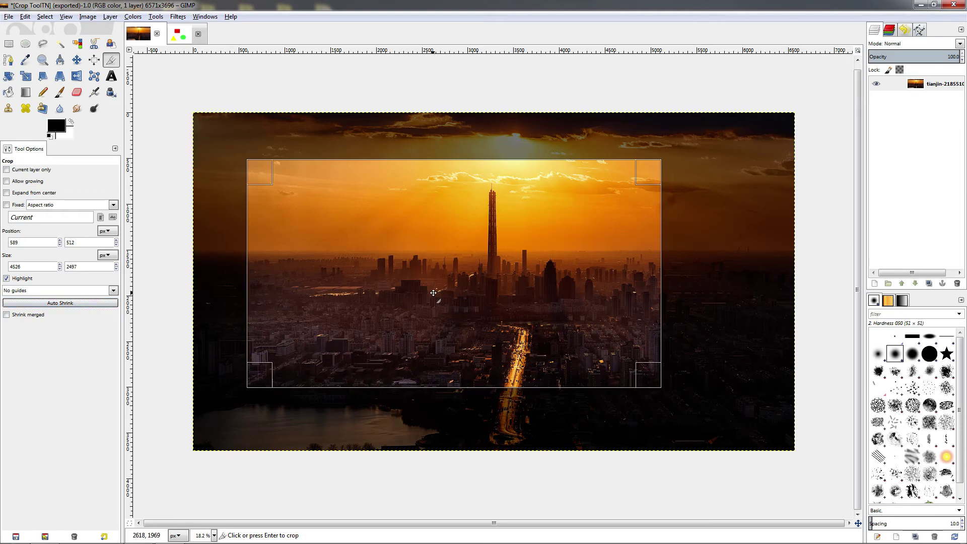
{"action": "left_click", "coordinate": [176, 38]}
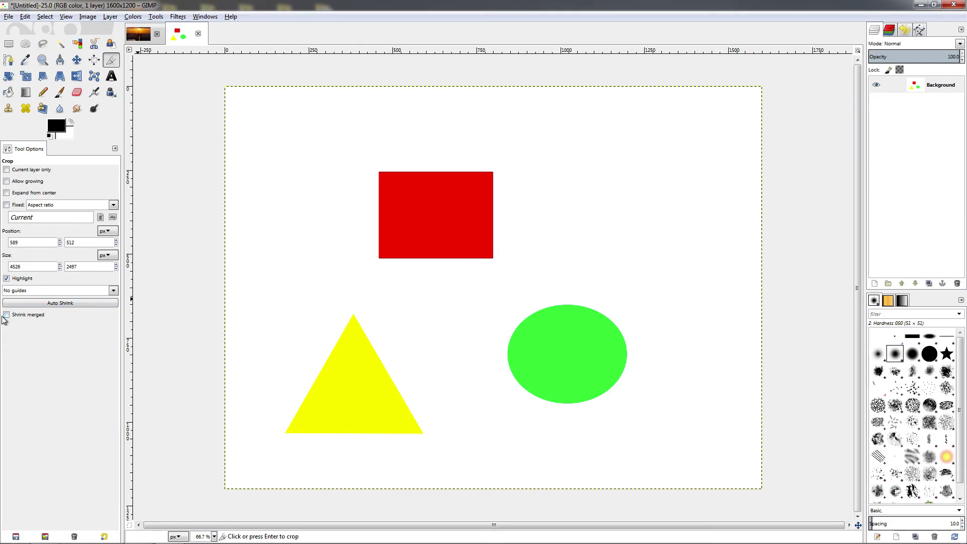
Select the Background layer, enable Shrink merged, and hide then re-show the Background layer.
{"action": "left_click", "coordinate": [38, 315]}
{"action": "left_click", "coordinate": [928, 82]}
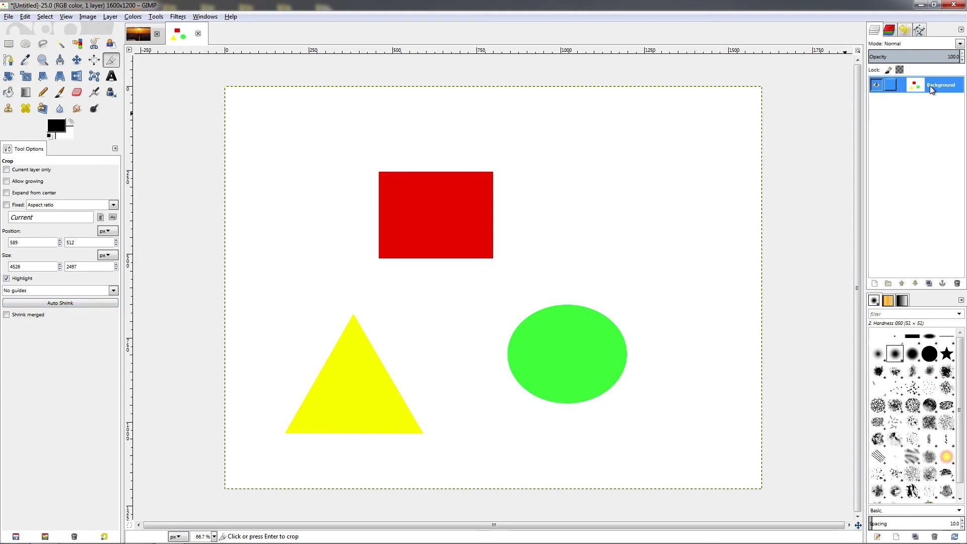
{"action": "left_click", "coordinate": [44, 313]}
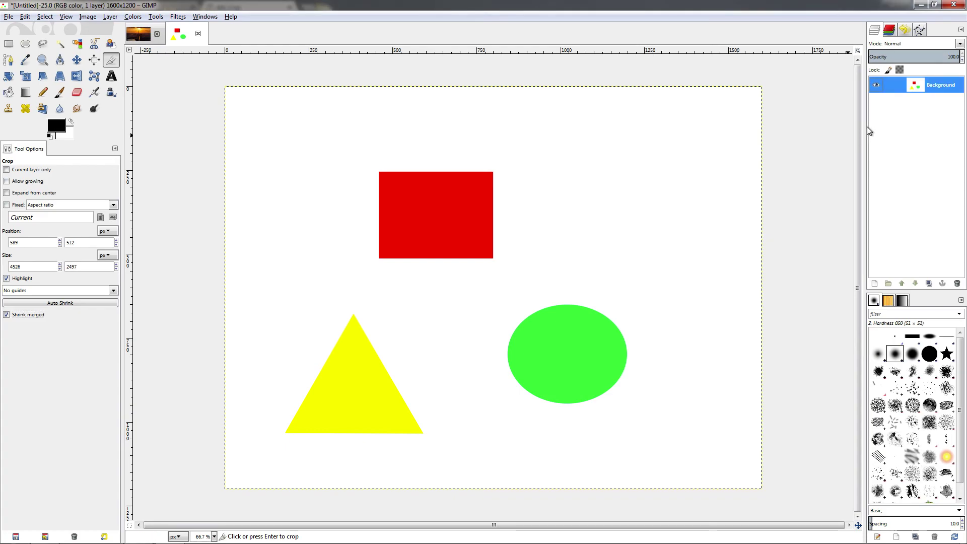
{"action": "left_click", "coordinate": [877, 85]}
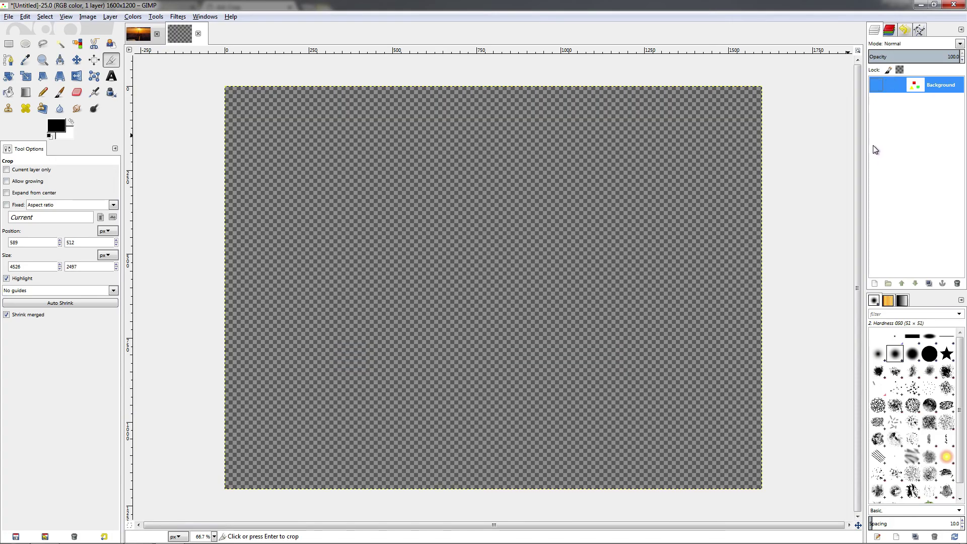
{"action": "left_click", "coordinate": [877, 86]}
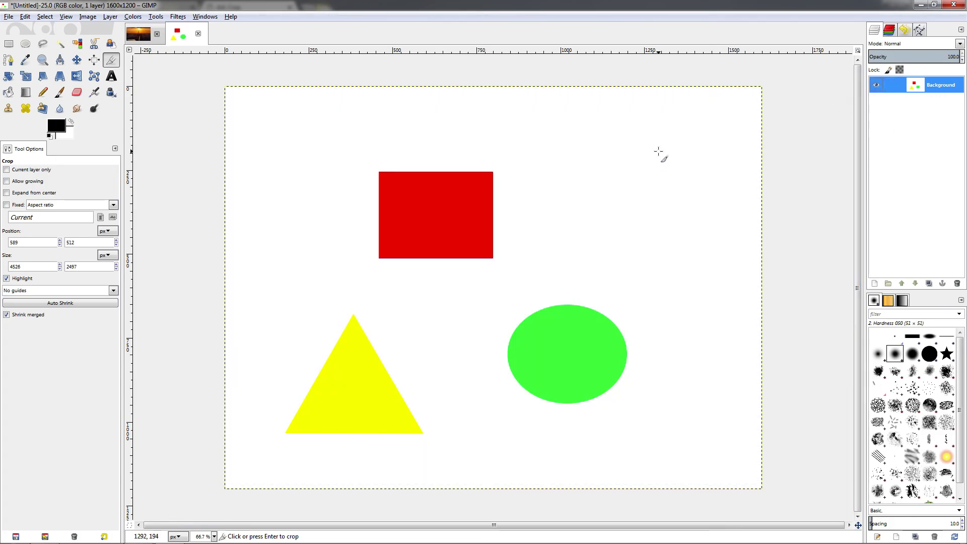